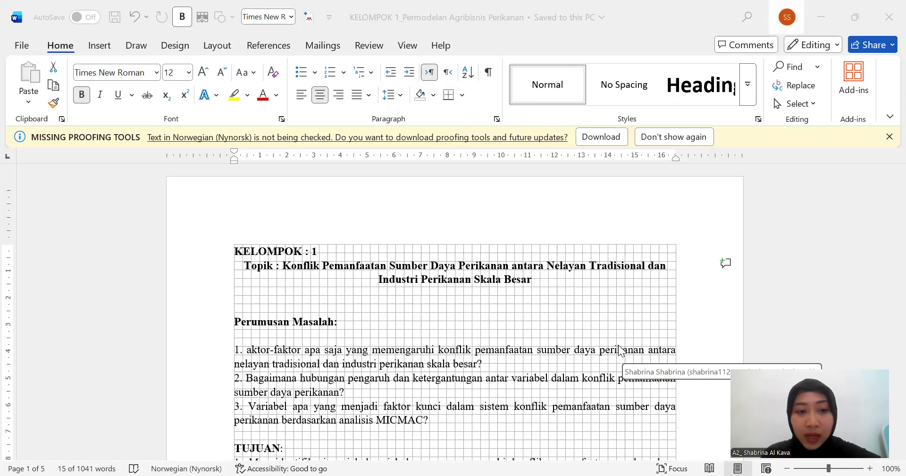
- Review the topic, problem formulation and objectives sections on the document's first page
{"action": "scroll", "coordinate": [477, 298], "scroll_direction": "down", "scroll_amount": 3}
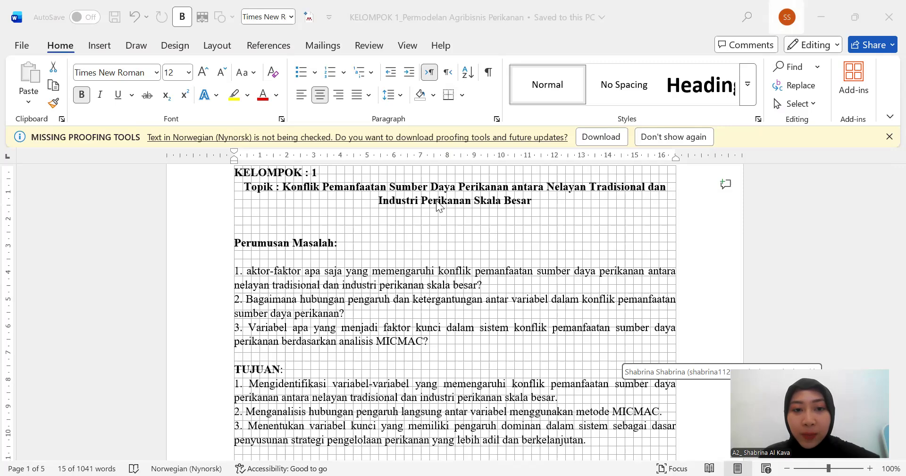
{"action": "scroll", "coordinate": [459, 257], "scroll_direction": "down", "scroll_amount": 2}
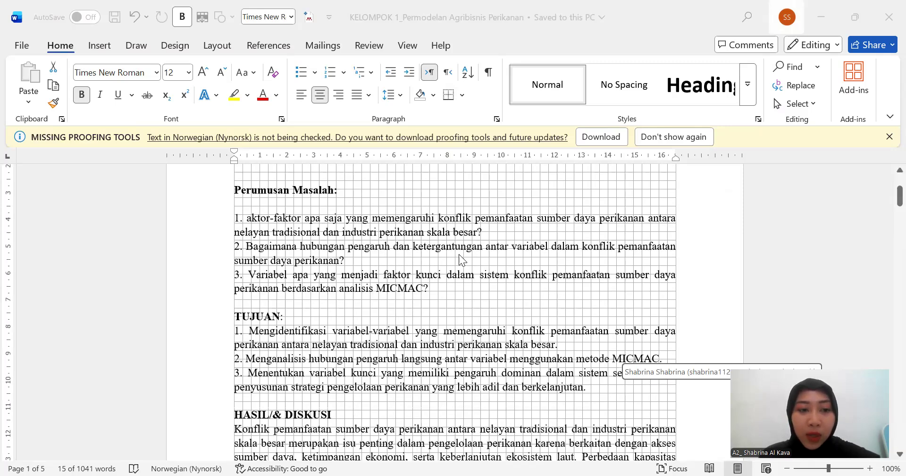
{"action": "scroll", "coordinate": [312, 164], "scroll_direction": "up", "scroll_amount": 1}
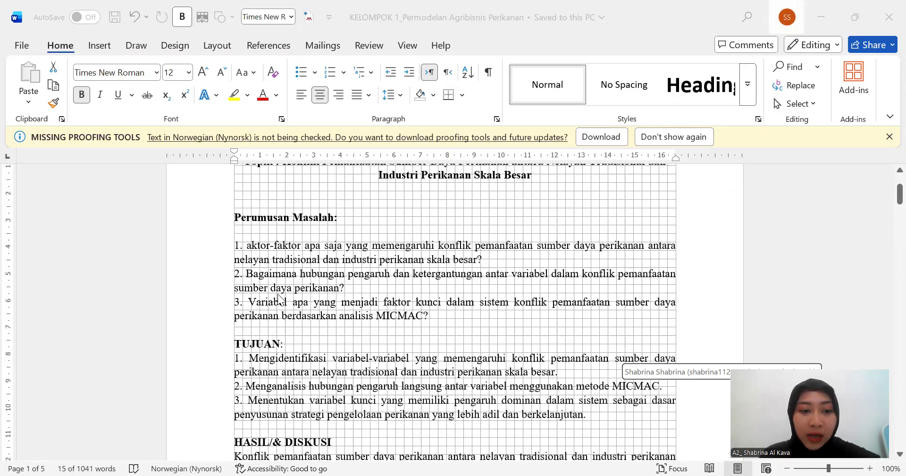
{"action": "scroll", "coordinate": [250, 306], "scroll_direction": "up", "scroll_amount": 1}
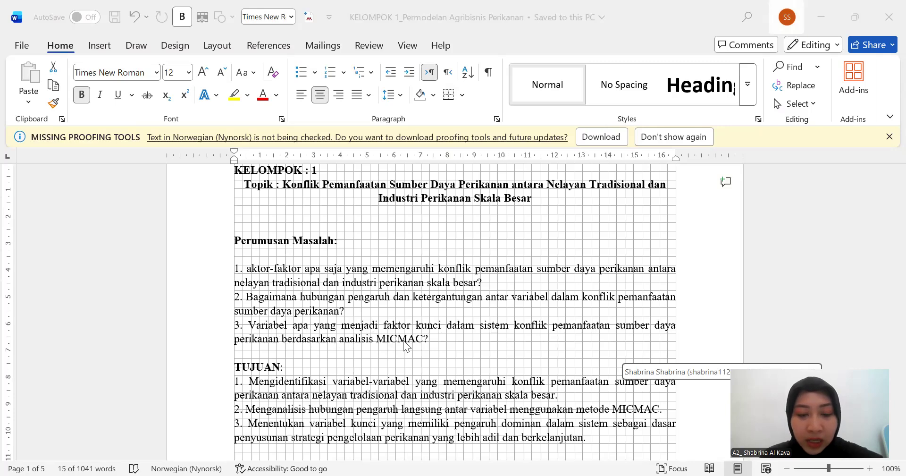
{"action": "scroll", "coordinate": [423, 347], "scroll_direction": "down", "scroll_amount": 1}
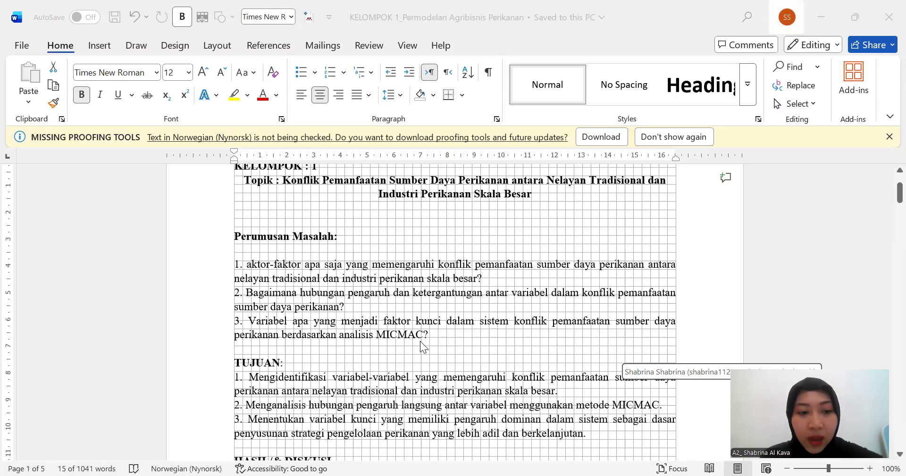
{"action": "scroll", "coordinate": [420, 341], "scroll_direction": "down", "scroll_amount": 1}
{"action": "scroll", "coordinate": [420, 341], "scroll_direction": "up", "scroll_amount": 1}
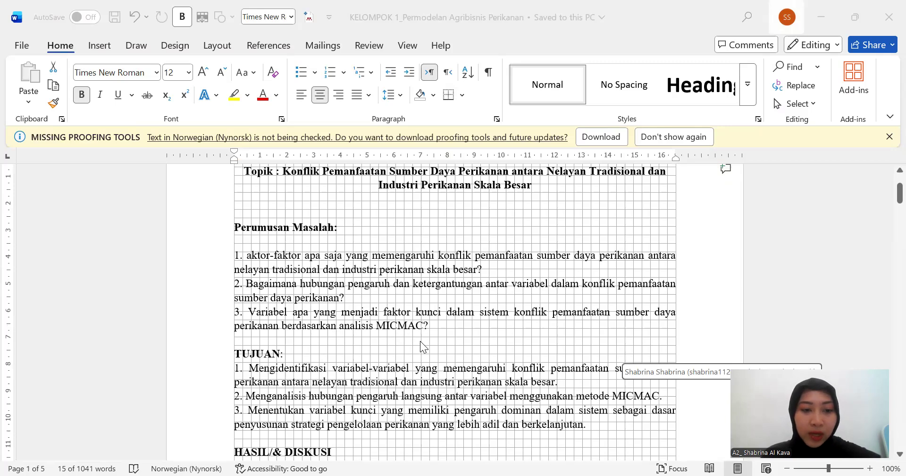
{"action": "scroll", "coordinate": [420, 346], "scroll_direction": "up", "scroll_amount": 1}
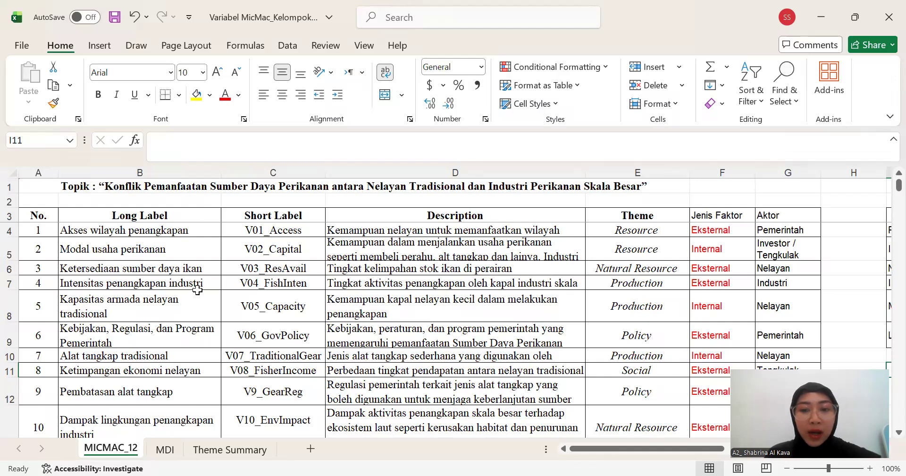
- Examine the long labels, short labels, descriptions and themes of the variables in the MICMAC_12 sheet of the Excel workbook
{"action": "scroll", "coordinate": [197, 290], "scroll_direction": "left", "scroll_amount": 1}
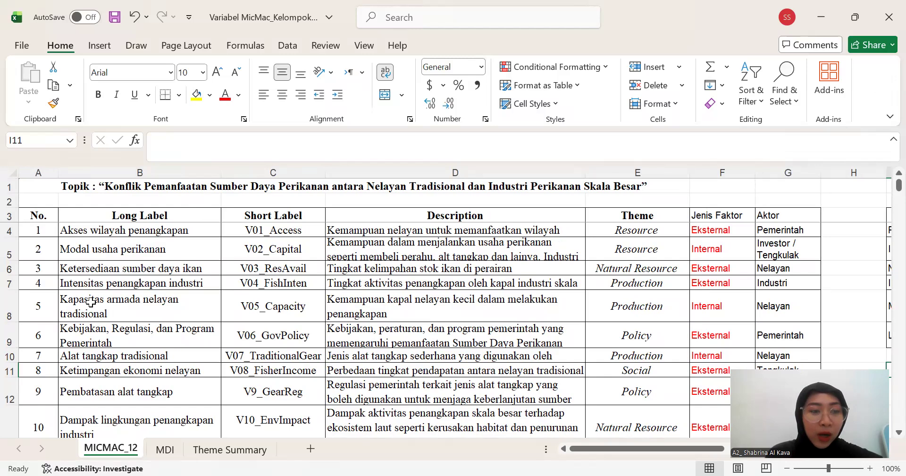
{"action": "scroll", "coordinate": [91, 302], "scroll_direction": "down", "scroll_amount": 1}
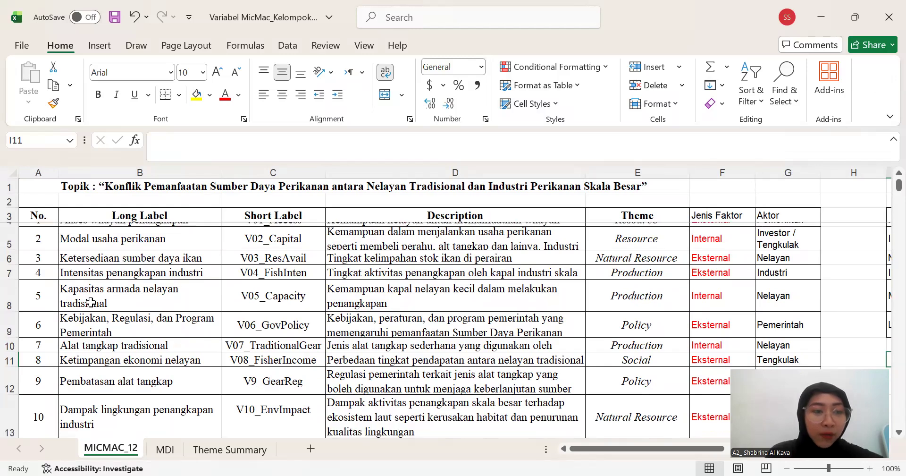
{"action": "scroll", "coordinate": [91, 302], "scroll_direction": "up", "scroll_amount": 1}
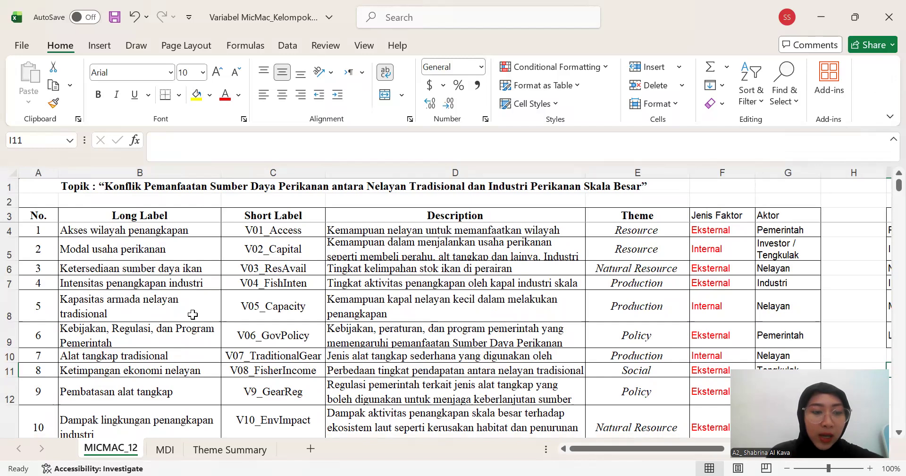
{"action": "scroll", "coordinate": [192, 314], "scroll_direction": "down", "scroll_amount": 2}
{"action": "scroll", "coordinate": [193, 314], "scroll_direction": "up", "scroll_amount": 2}
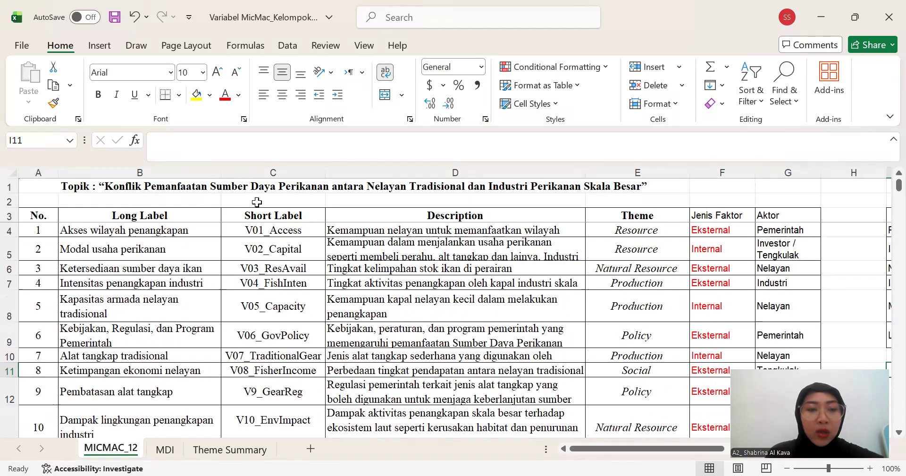
{"action": "left_click", "coordinate": [276, 217]}
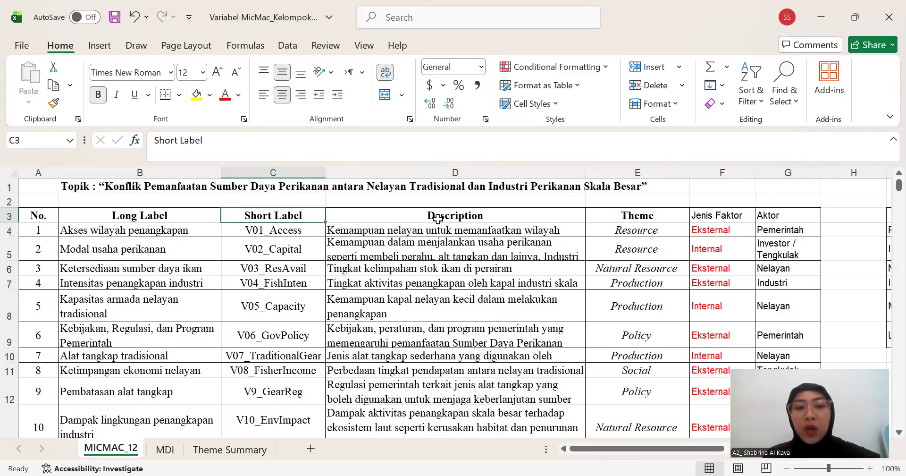
{"action": "key", "text": "Right"}
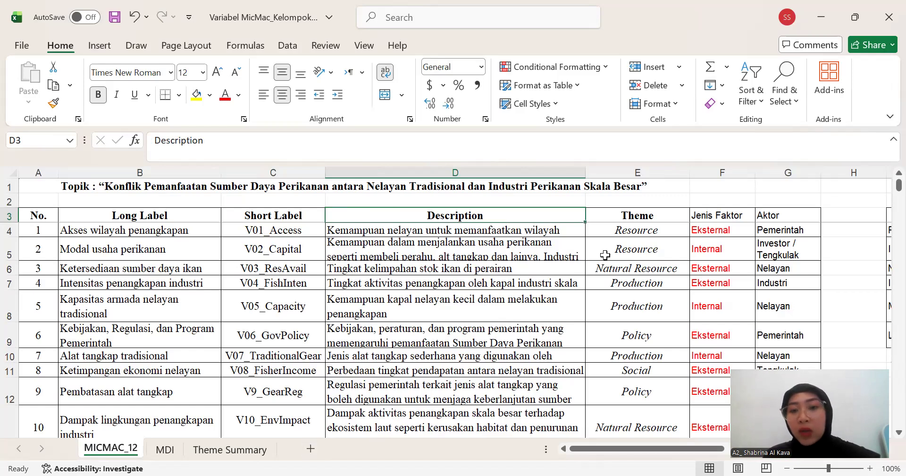
{"action": "left_click", "coordinate": [649, 216]}
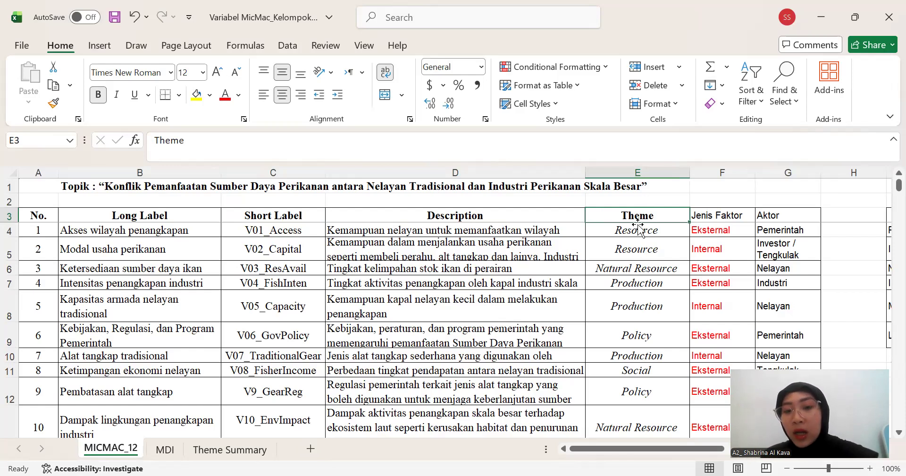
{"action": "scroll", "coordinate": [656, 241], "scroll_direction": "right", "scroll_amount": 1}
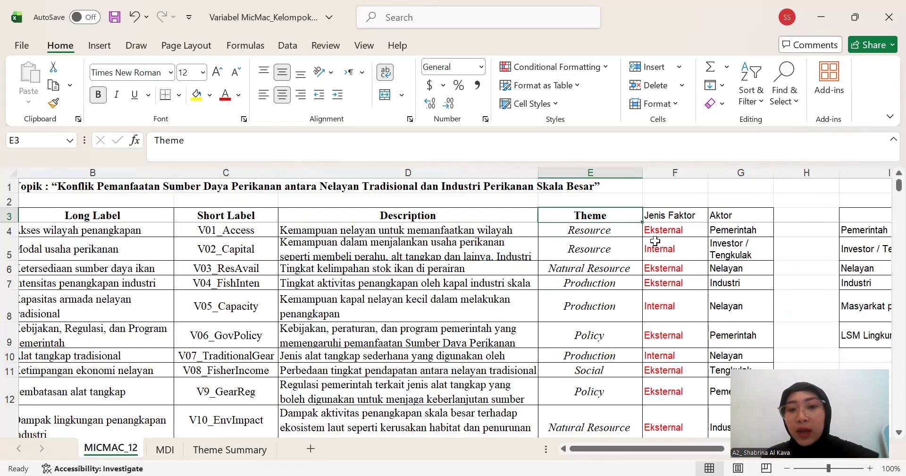
{"action": "left_click", "coordinate": [587, 232]}
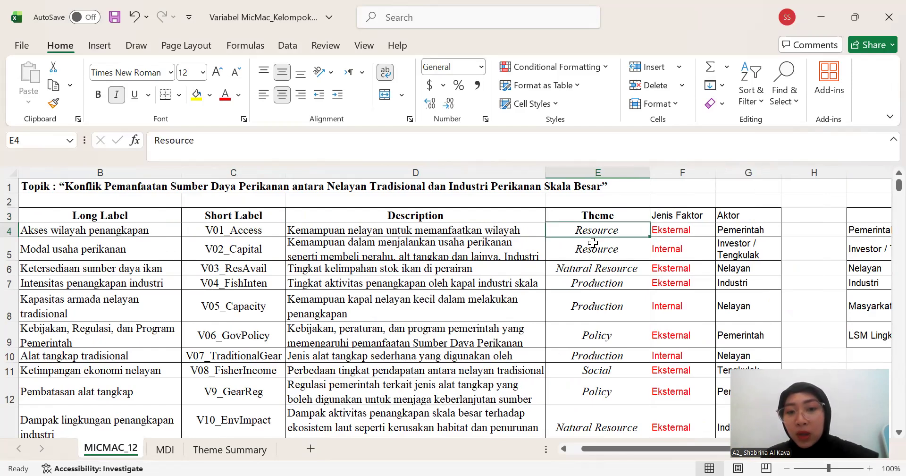
{"action": "scroll", "coordinate": [603, 272], "scroll_direction": "down", "scroll_amount": 1}
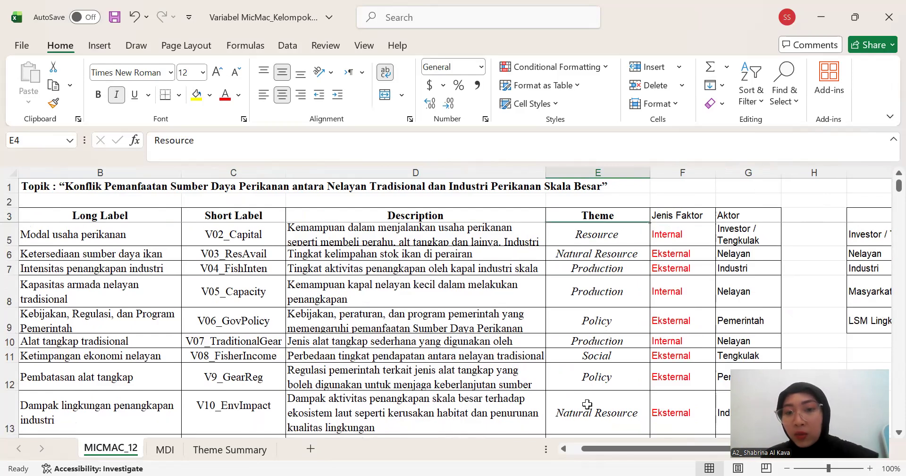
{"action": "scroll", "coordinate": [587, 404], "scroll_direction": "down", "scroll_amount": 1}
- Examine the Jenis Faktor and Aktor columns and the adjacent actor list and theme count table
{"action": "scroll", "coordinate": [587, 403], "scroll_direction": "right", "scroll_amount": 2}
{"action": "scroll", "coordinate": [544, 269], "scroll_direction": "right", "scroll_amount": 2}
{"action": "scroll", "coordinate": [544, 269], "scroll_direction": "up", "scroll_amount": 2}
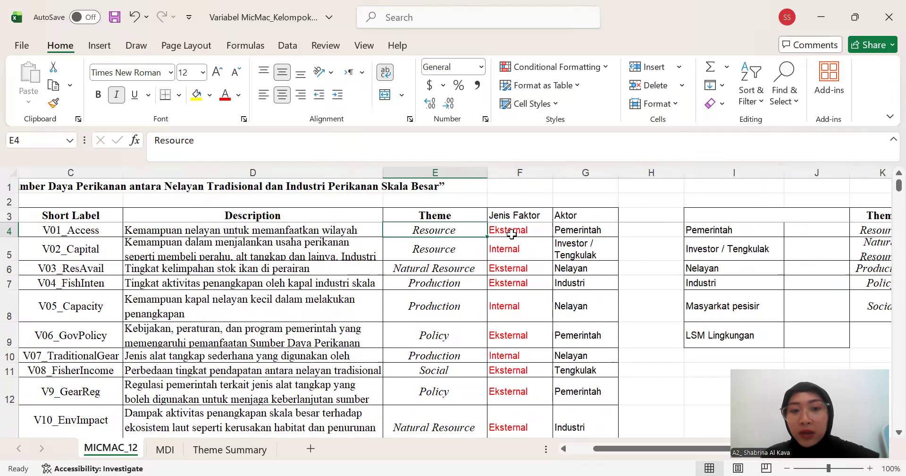
{"action": "scroll", "coordinate": [507, 232], "scroll_direction": "left", "scroll_amount": 1}
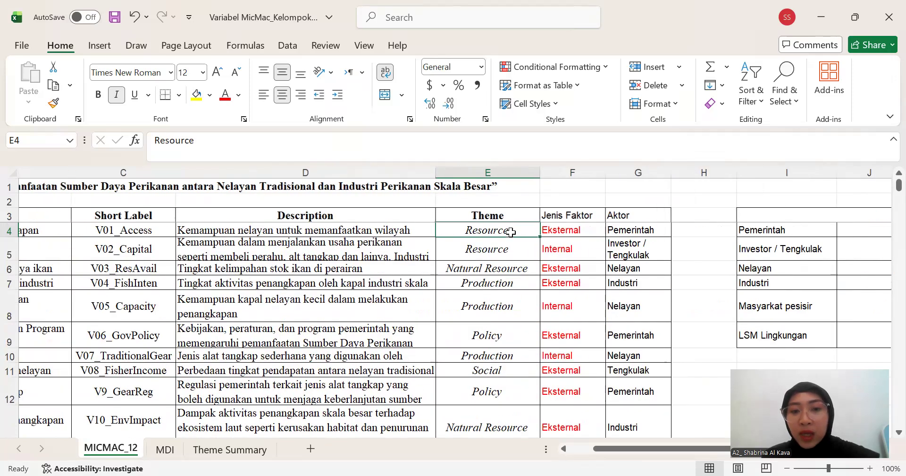
{"action": "scroll", "coordinate": [543, 233], "scroll_direction": "right", "scroll_amount": 1}
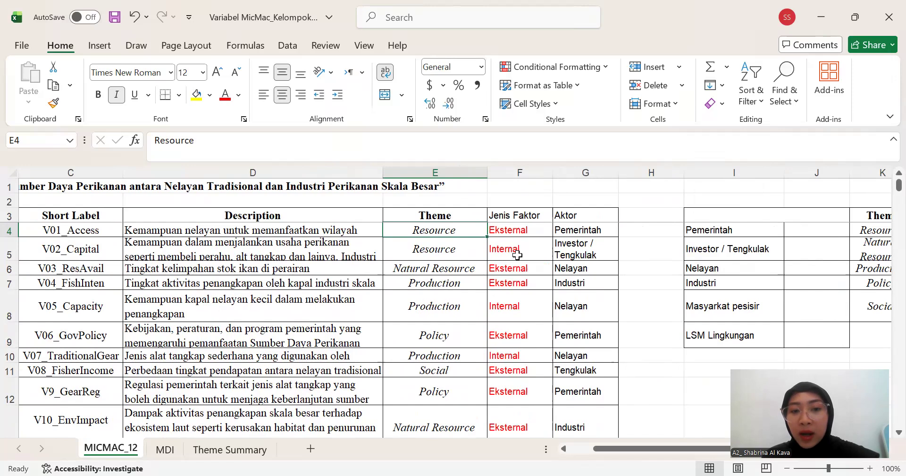
{"action": "scroll", "coordinate": [524, 307], "scroll_direction": "right", "scroll_amount": 1}
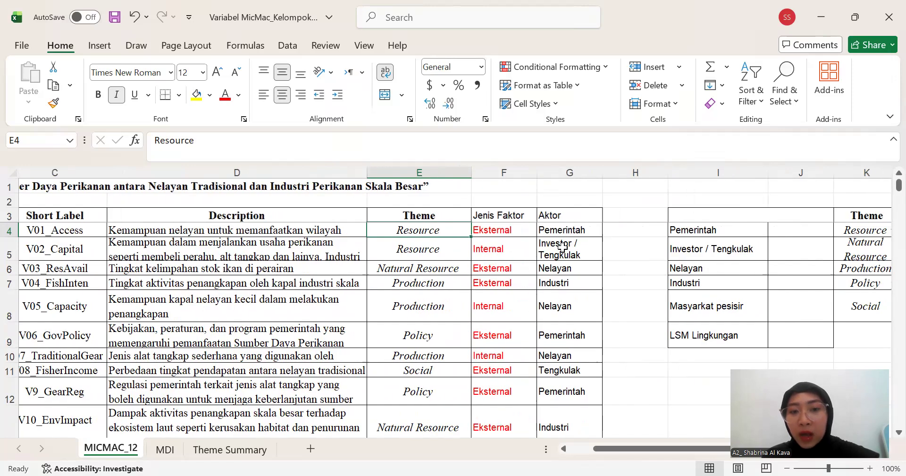
{"action": "scroll", "coordinate": [585, 246], "scroll_direction": "left", "scroll_amount": 1}
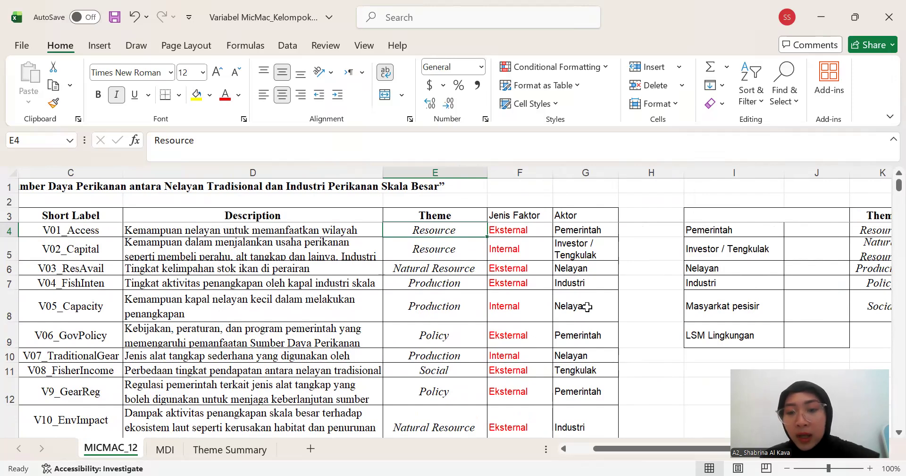
{"action": "scroll", "coordinate": [587, 307], "scroll_direction": "right", "scroll_amount": 1}
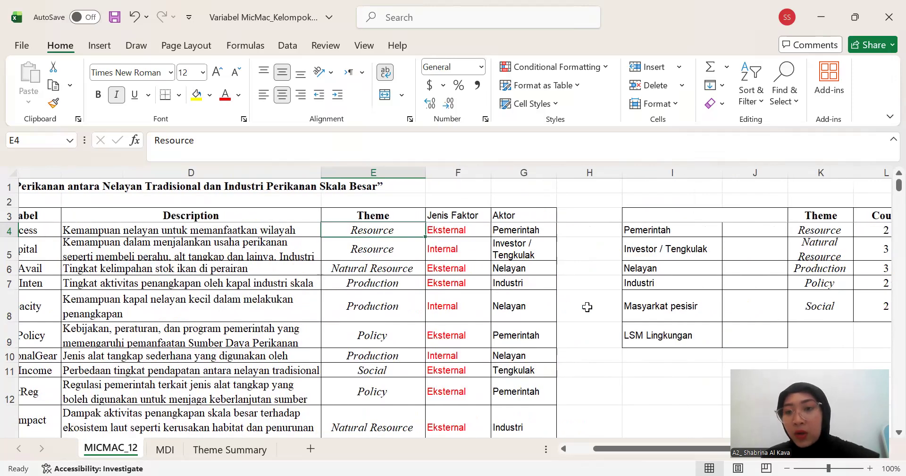
{"action": "scroll", "coordinate": [587, 306], "scroll_direction": "right", "scroll_amount": 3}
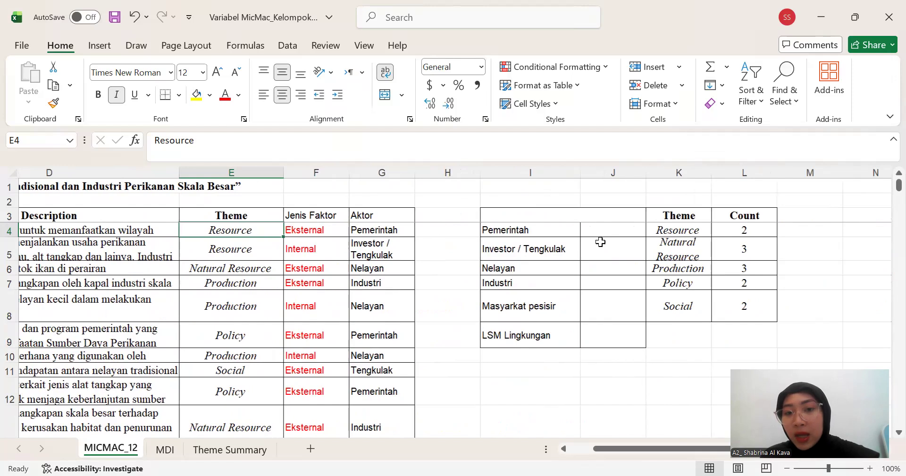
{"action": "scroll", "coordinate": [600, 241], "scroll_direction": "right", "scroll_amount": 3}
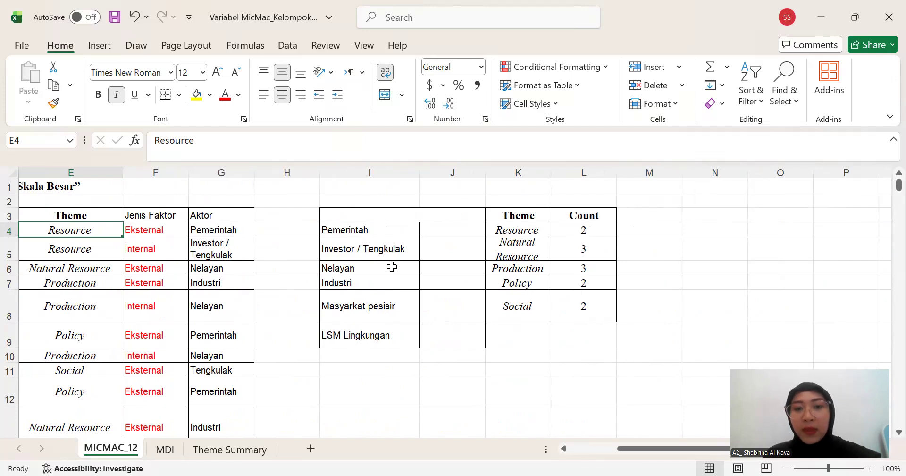
{"action": "scroll", "coordinate": [392, 267], "scroll_direction": "left", "scroll_amount": 3}
{"action": "scroll", "coordinate": [391, 266], "scroll_direction": "left", "scroll_amount": 3}
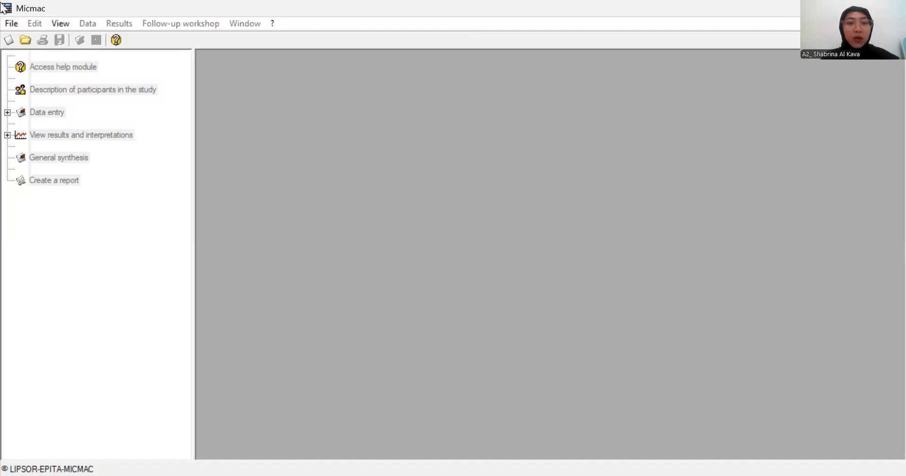
- Switch to Micmac and create a new project named "Perikanan indonesia"
{"action": "key", "text": "alt+Tab"}
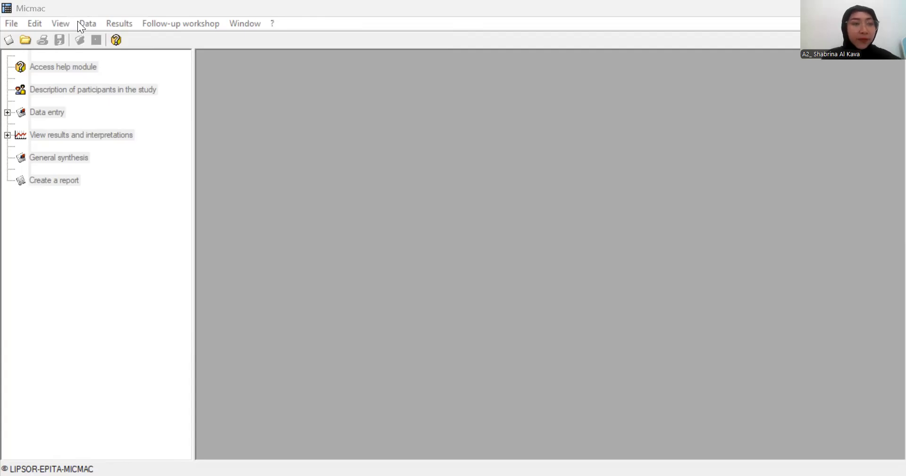
{"action": "left_click", "coordinate": [14, 30]}
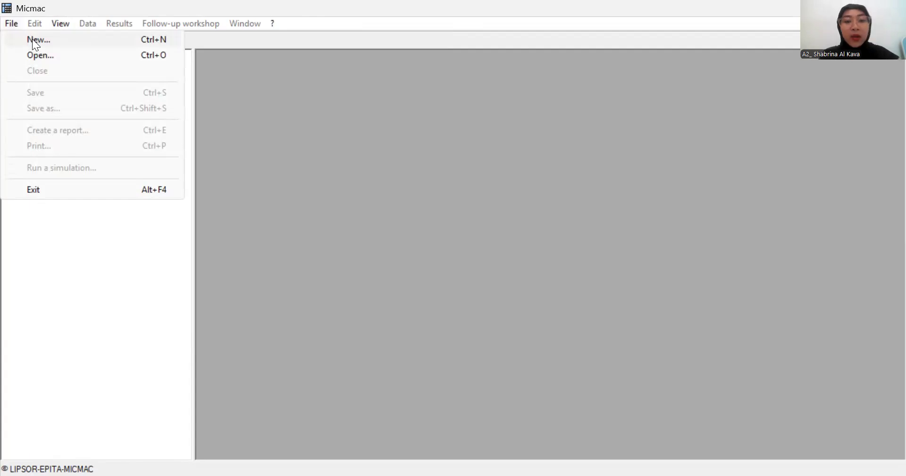
{"action": "key", "text": "Return"}
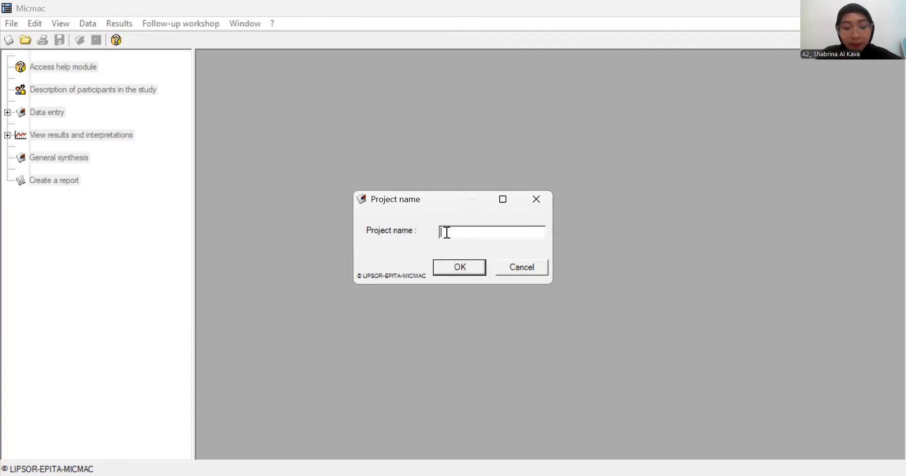
{"action": "type", "text": "P"}
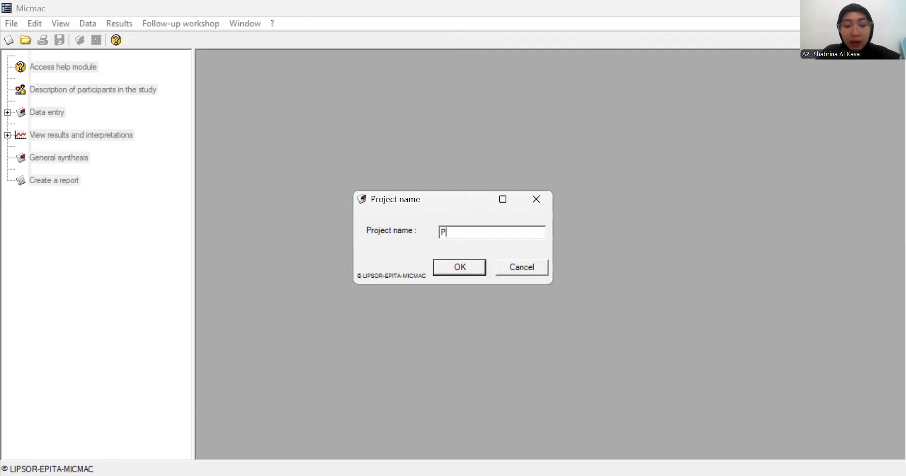
{"action": "type", "text": "erikanan "}
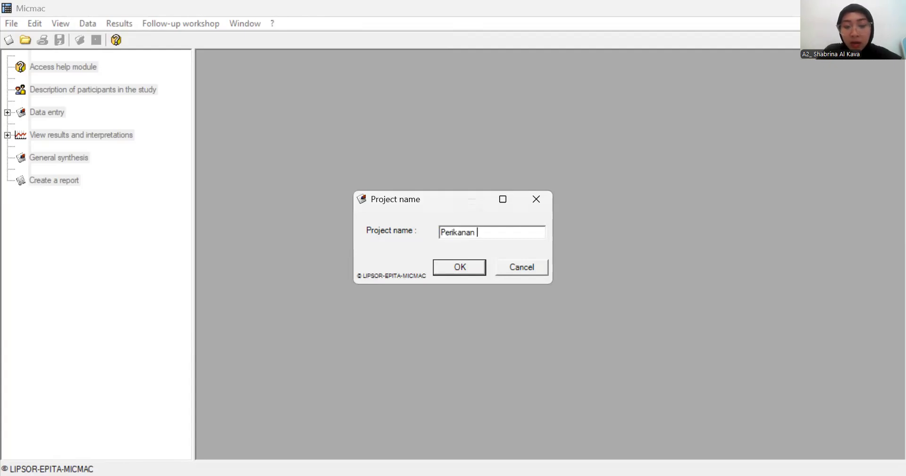
{"action": "type", "text": "indone"}
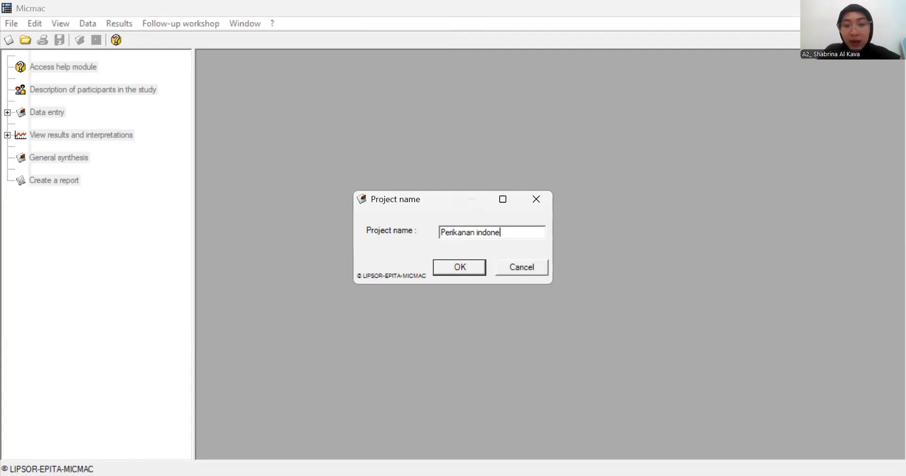
{"action": "type", "text": "sia"}
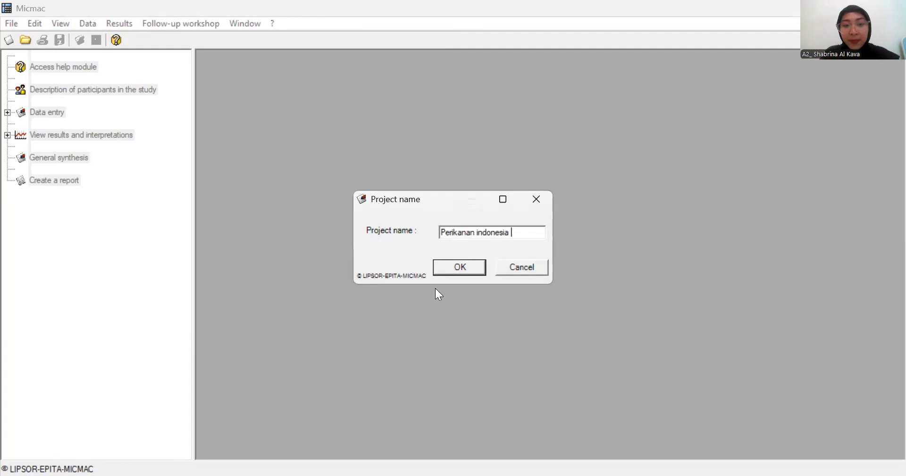
{"action": "left_click", "coordinate": [466, 263]}
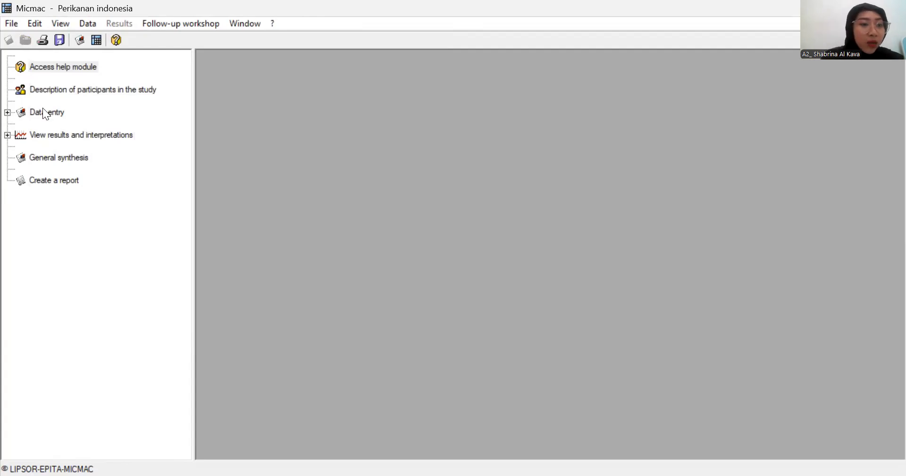
- Start adding a variable in the data entry's variable list with the long label "kebijakan pemerintah"
{"action": "left_click", "coordinate": [7, 114]}
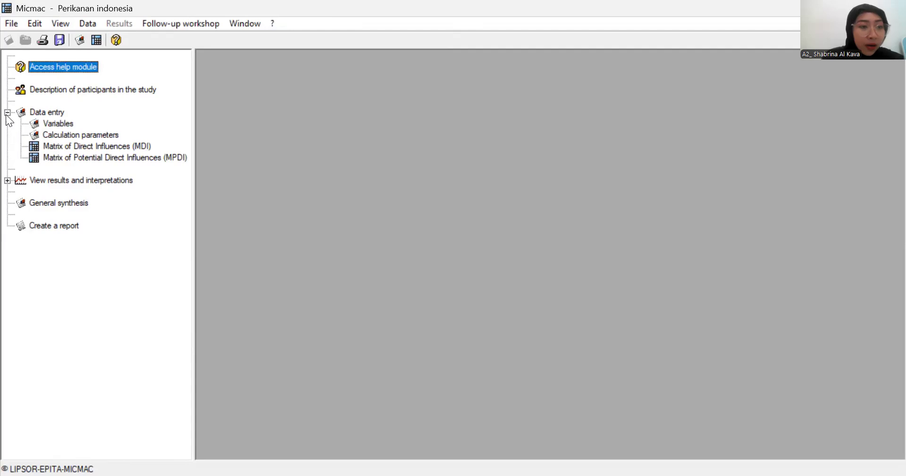
{"action": "left_click", "coordinate": [50, 124]}
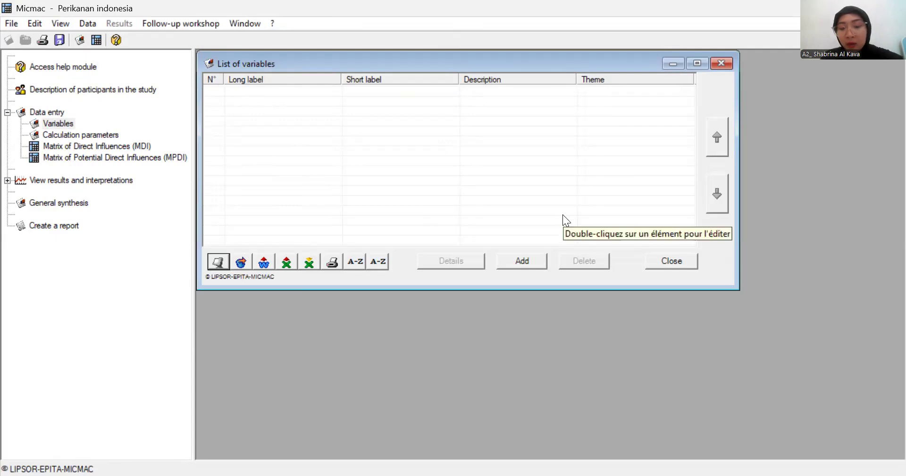
{"action": "left_click", "coordinate": [529, 261]}
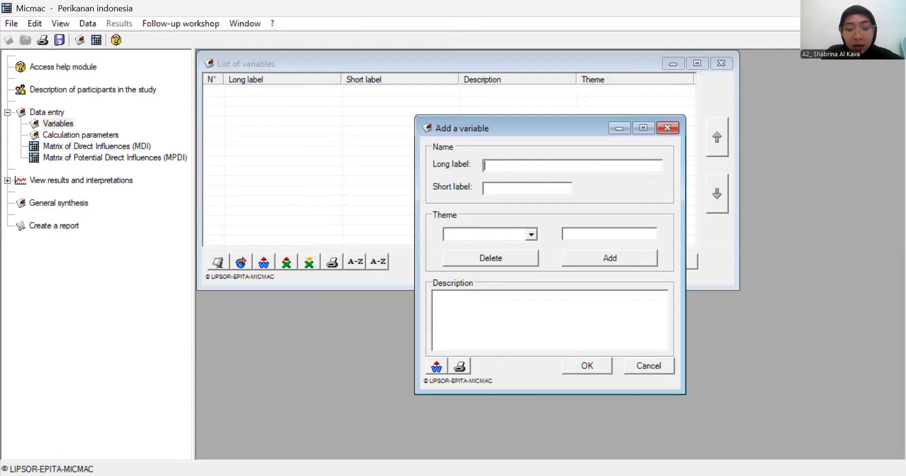
{"action": "type", "text": "keb"}
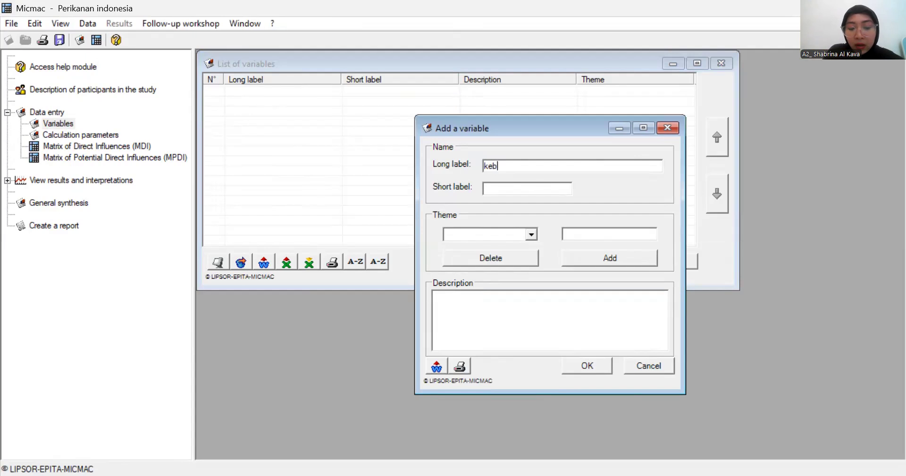
{"action": "type", "text": "ijakan "}
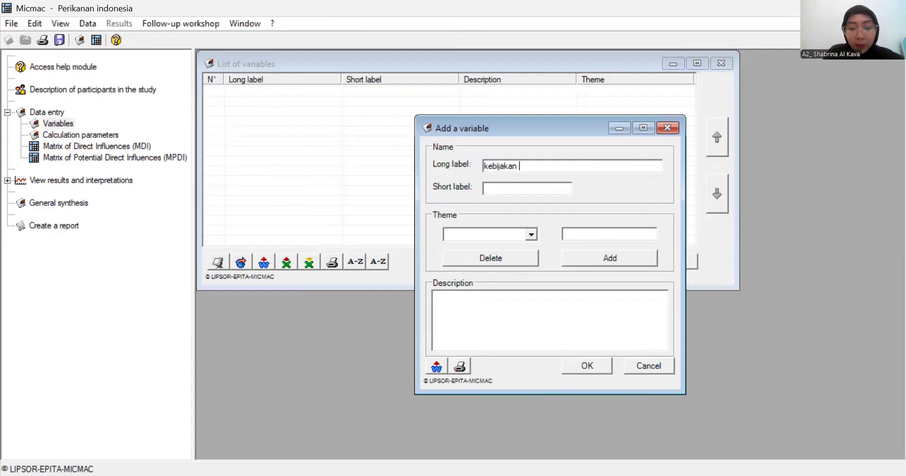
{"action": "type", "text": "pemen"}
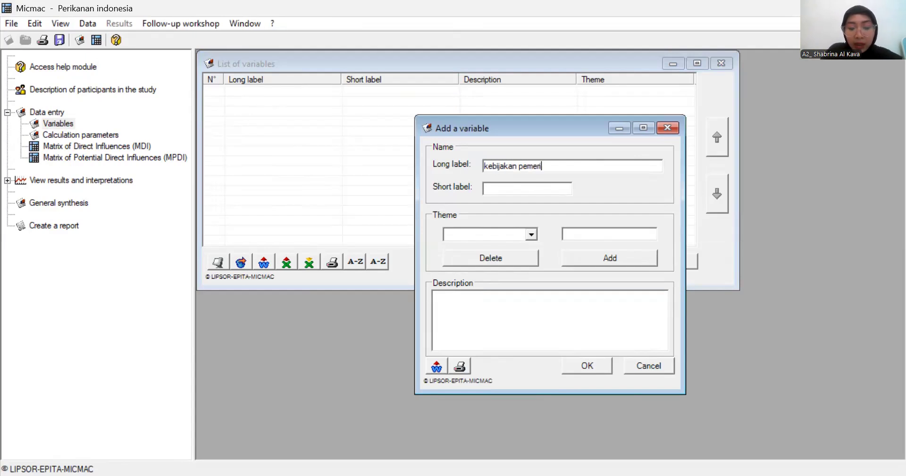
{"action": "key", "text": "BackSpace"}
{"action": "type", "text": "rintah"}
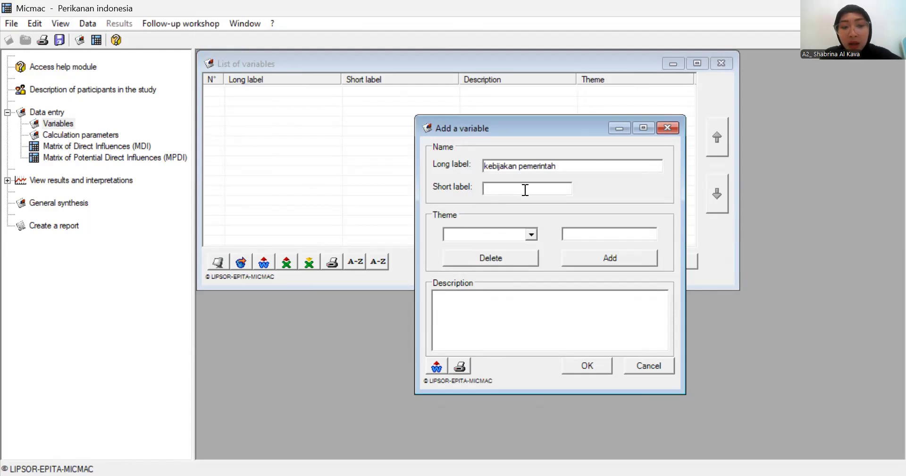
- Give the variable the short label "v01_Gov" and add "policy" as its theme
{"action": "type", "text": "v01"}
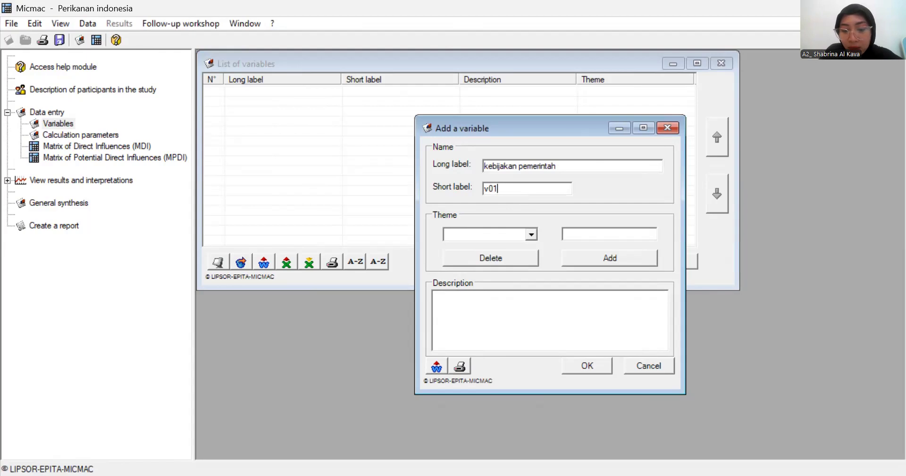
{"action": "type", "text": "_Gov"}
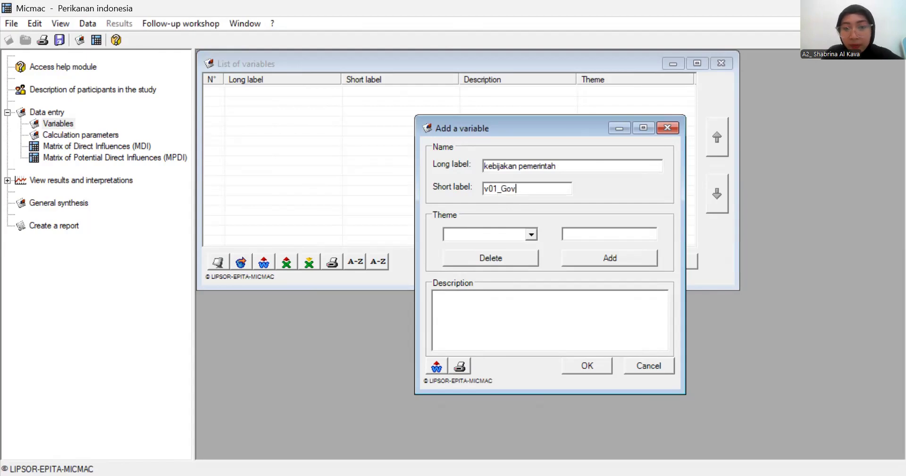
{"action": "left_click", "coordinate": [585, 254]}
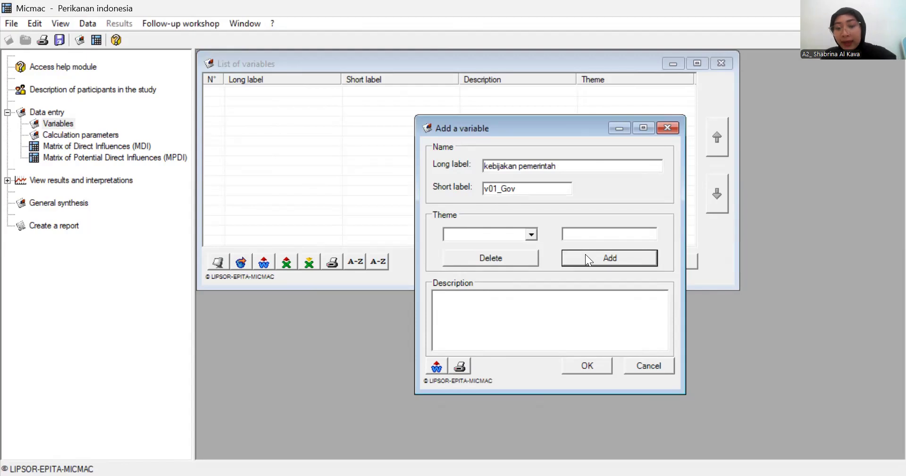
{"action": "left_click", "coordinate": [592, 231]}
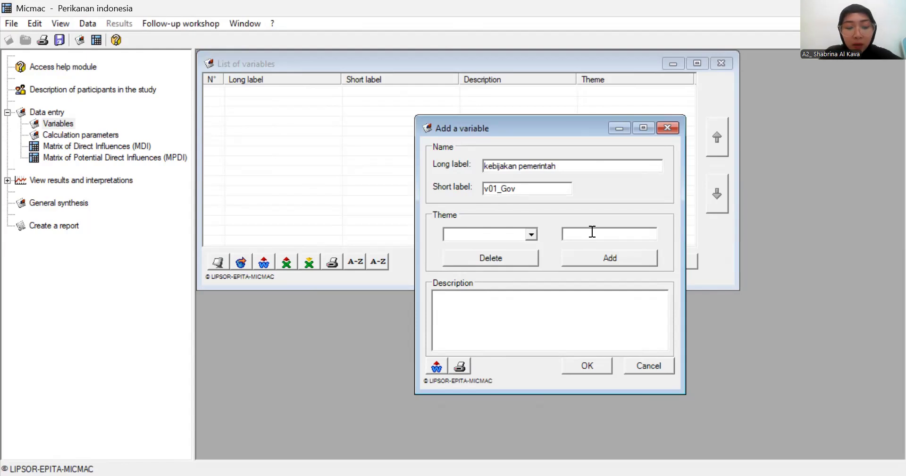
{"action": "type", "text": "po"}
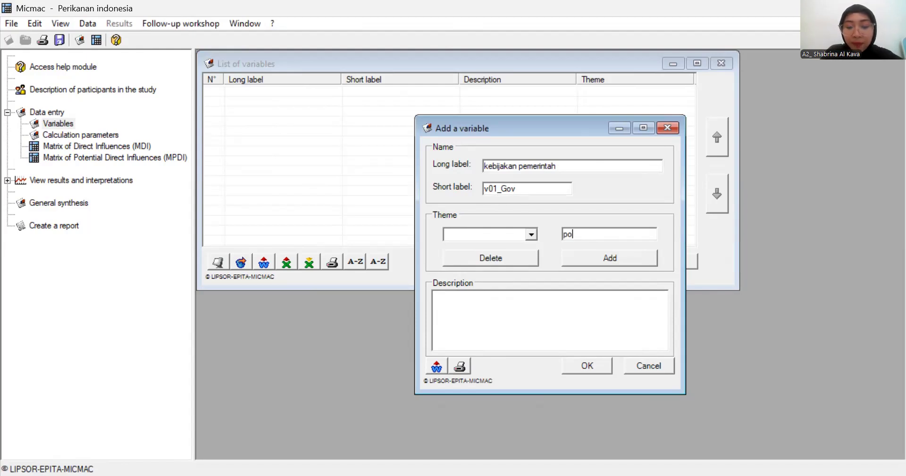
{"action": "type", "text": "licy"}
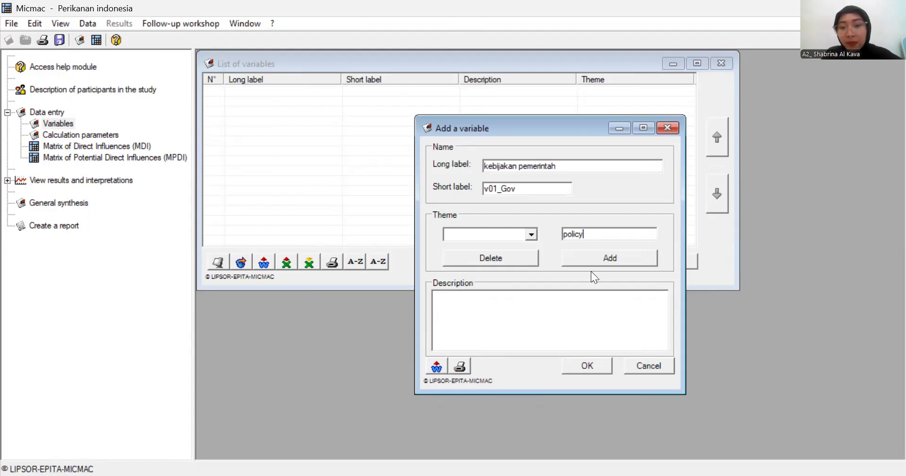
{"action": "left_click", "coordinate": [600, 258]}
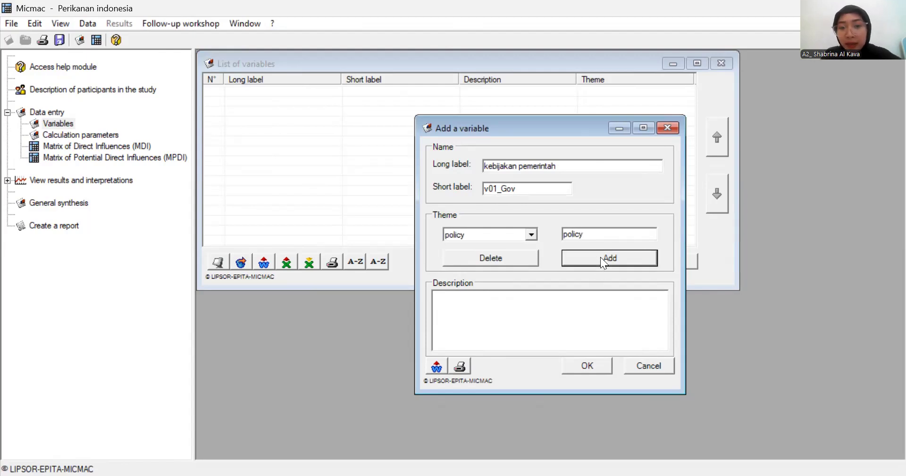
- Enter the description "pemerintah mengatur penangkapan ikan", confirm the variable and close the variable list
{"action": "left_click", "coordinate": [489, 305]}
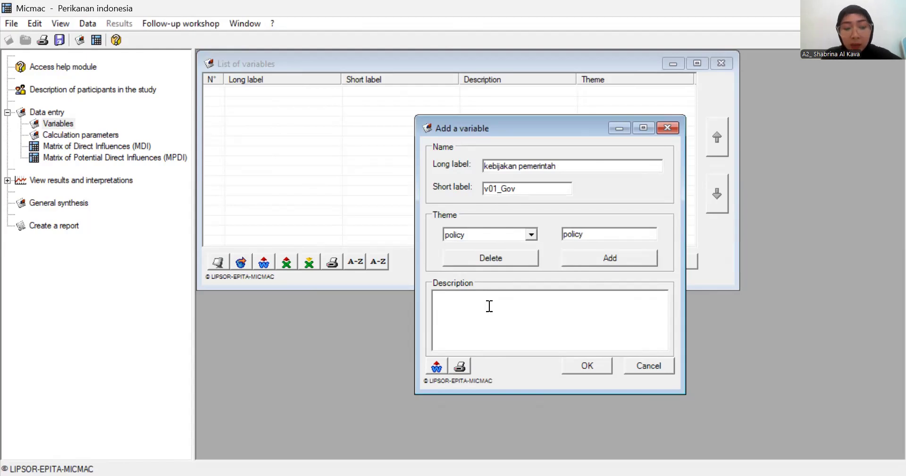
{"action": "type", "text": "pemeri"}
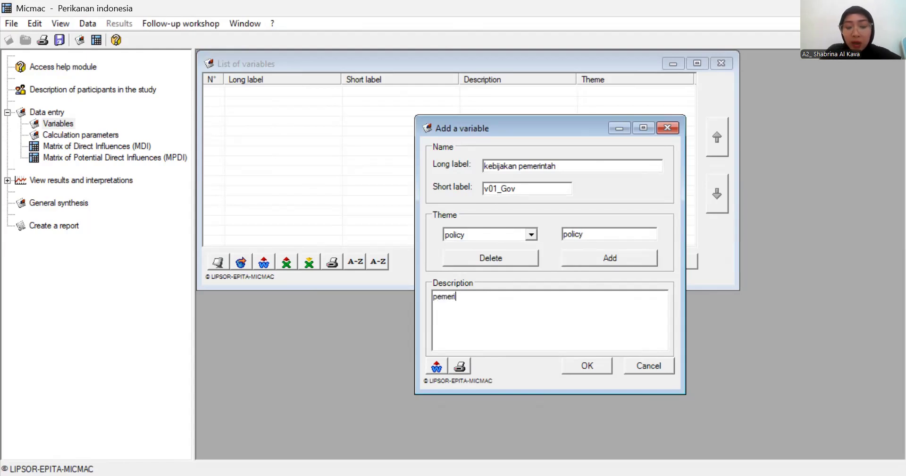
{"action": "type", "text": "ntah ,"}
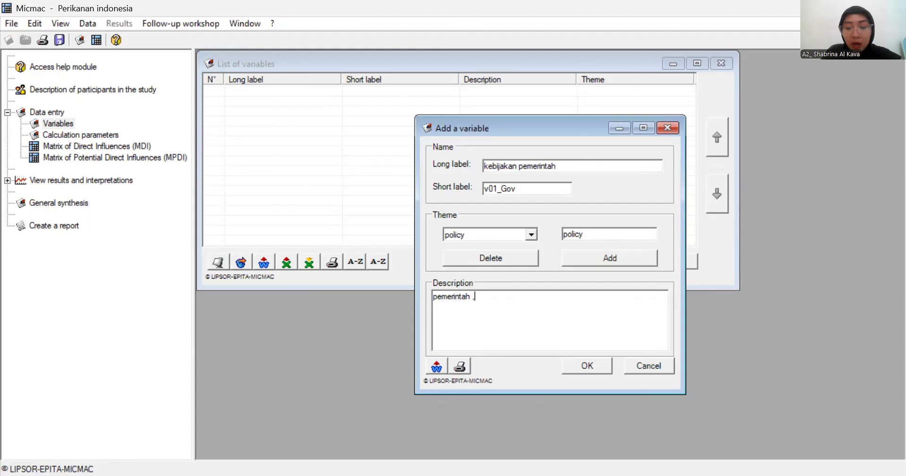
{"action": "key", "text": "BackSpace"}
{"action": "type", "text": "menga"}
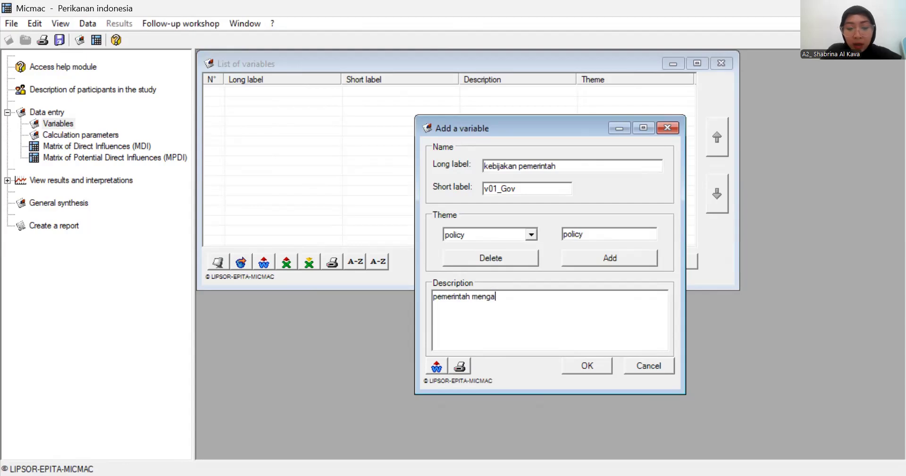
{"action": "type", "text": "tur penangkapan"}
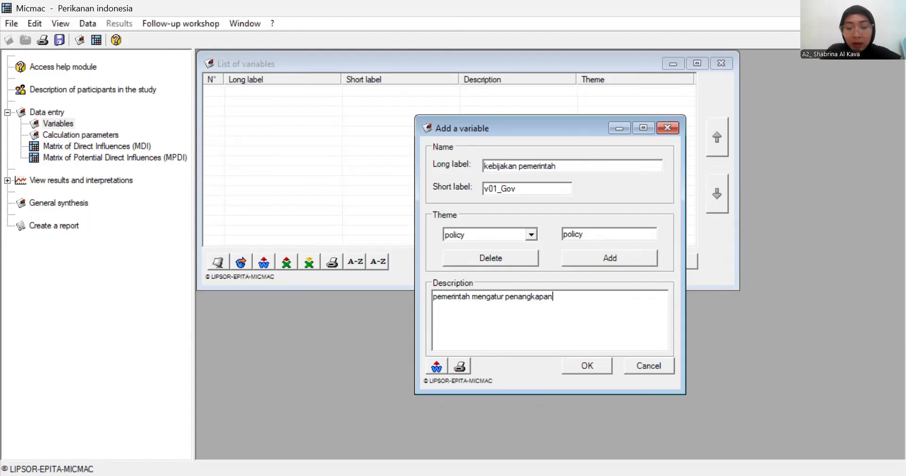
{"action": "type", "text": " ikan"}
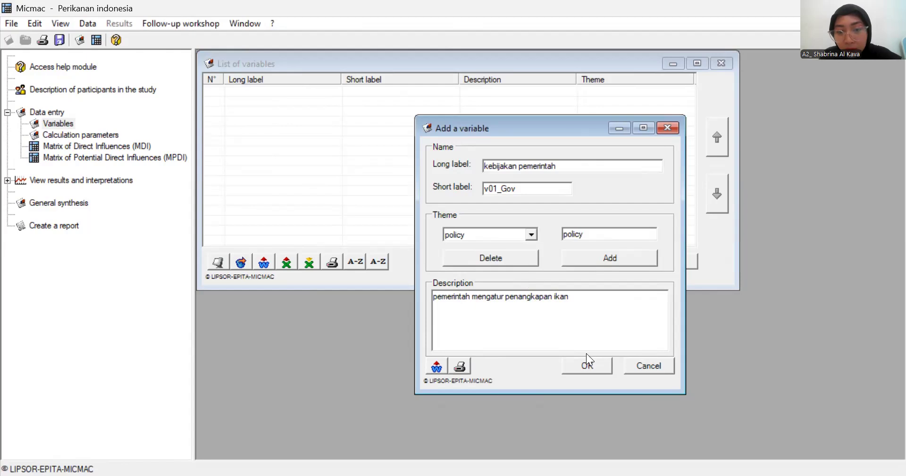
{"action": "left_click", "coordinate": [586, 366]}
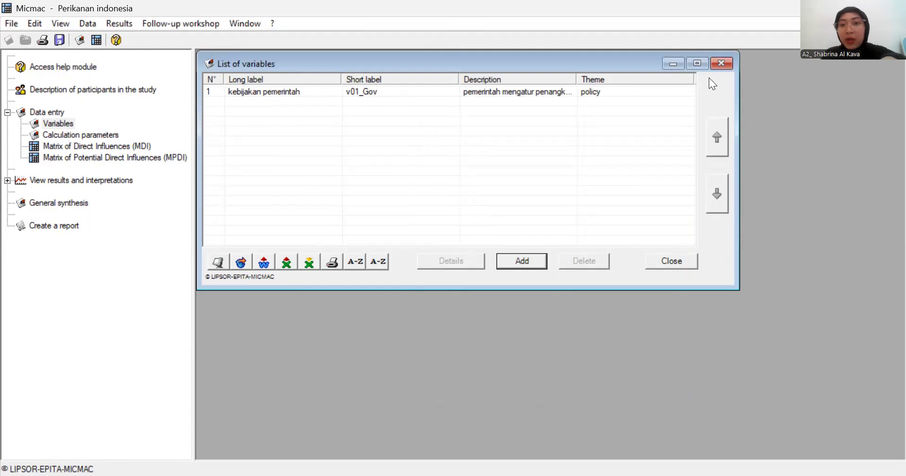
{"action": "left_click", "coordinate": [721, 64]}
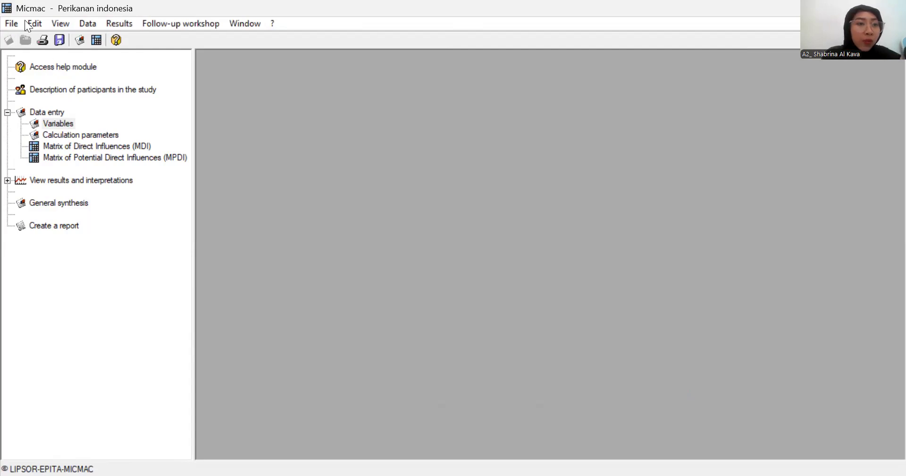
- Close the "Perikanan indonesia" project without saving its changes
{"action": "key", "text": "alt+f"}
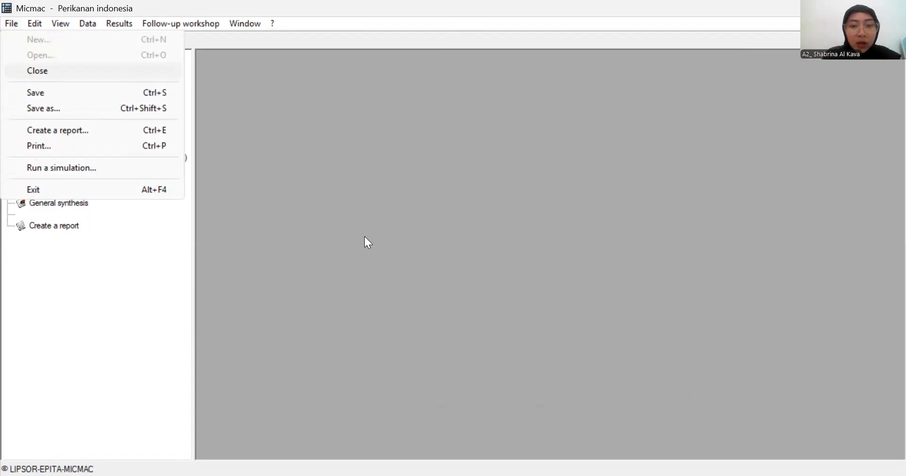
{"action": "key", "text": "Return"}
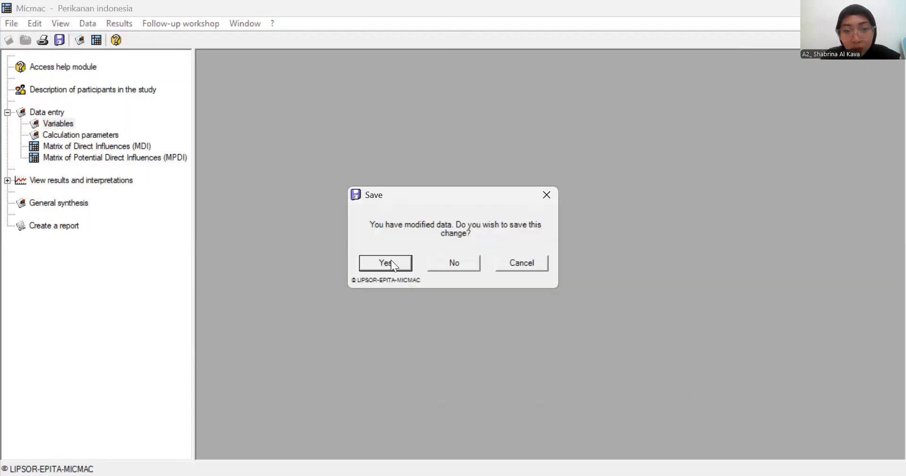
{"action": "left_click", "coordinate": [453, 263]}
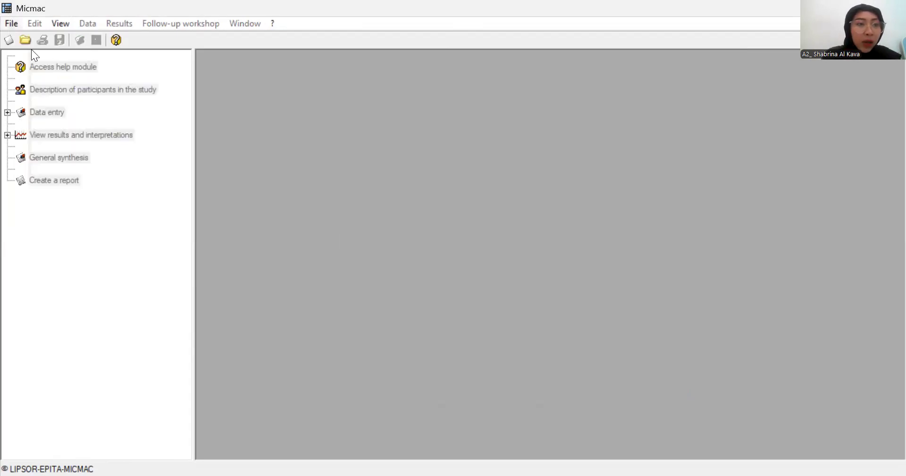
- Open the existing project file "kelompok 1_Permodelan Agribisnis Perikanan_A2.xml" from the Downloads folder
{"action": "key", "text": "alt+f"}
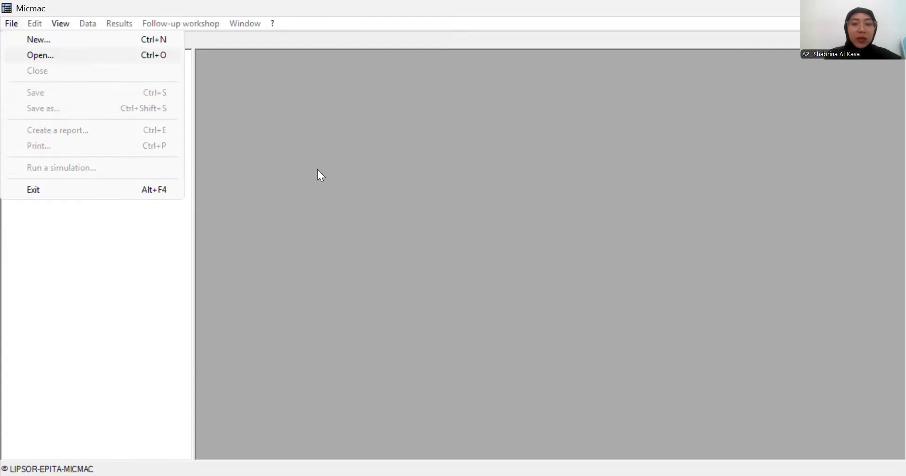
{"action": "key", "text": "Return"}
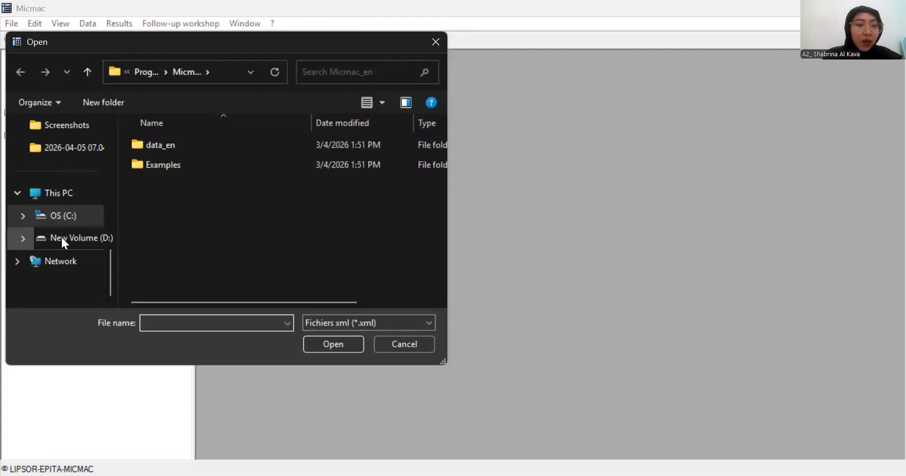
{"action": "scroll", "coordinate": [61, 203], "scroll_direction": "up", "scroll_amount": 3}
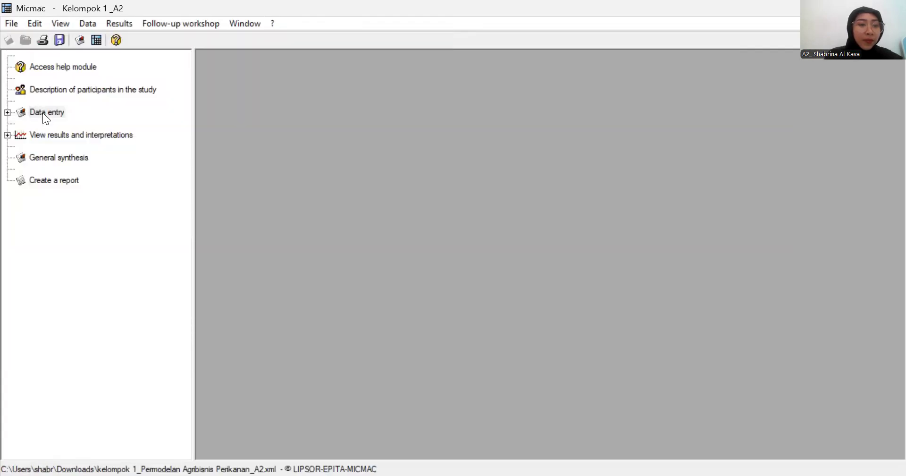
- Display the project's list of variables and accept 3 iterations in the calculation parameters
{"action": "double_click", "coordinate": [43, 112]}
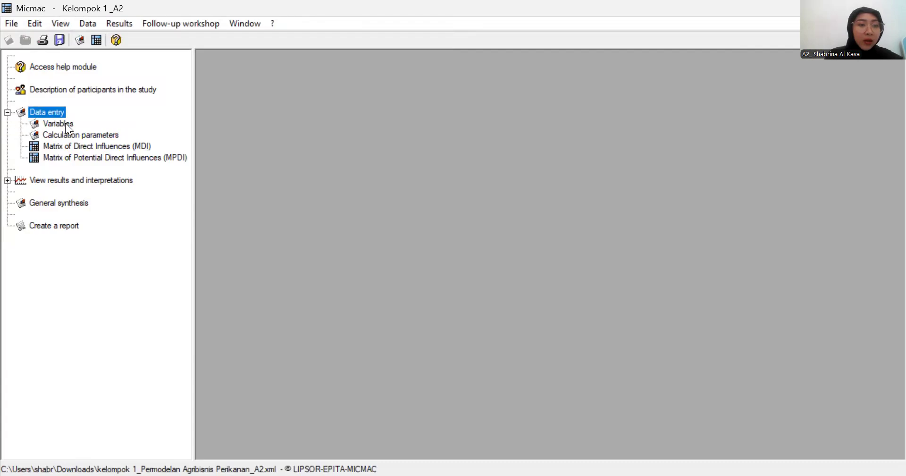
{"action": "left_click", "coordinate": [66, 124]}
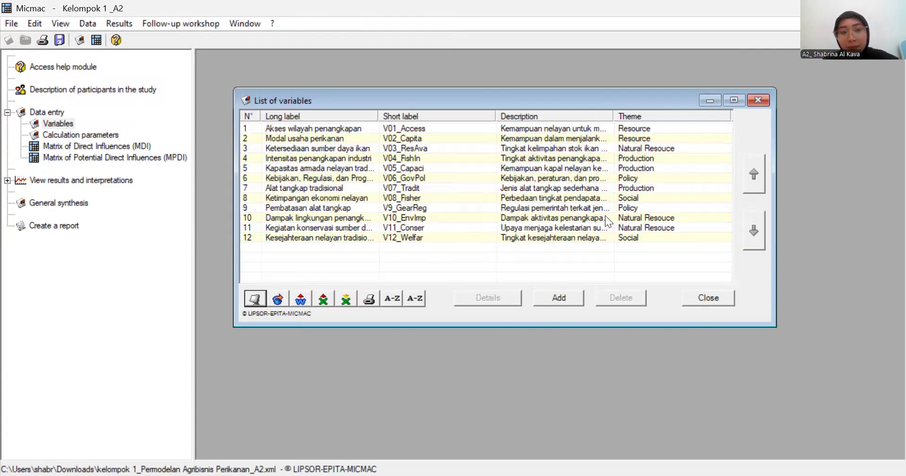
{"action": "left_click", "coordinate": [74, 132]}
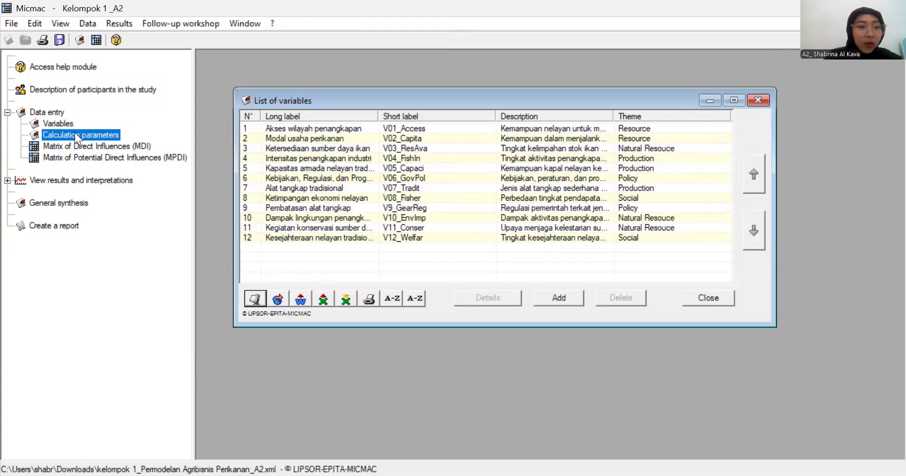
{"action": "double_click", "coordinate": [75, 132]}
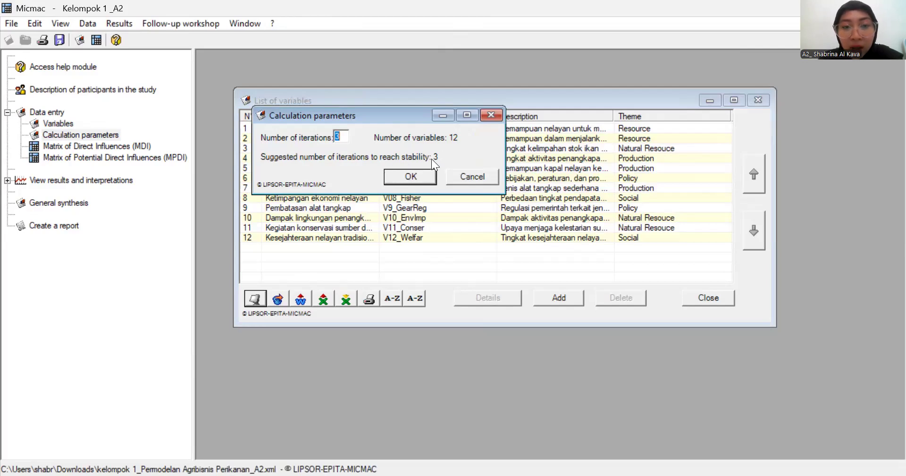
{"action": "left_click", "coordinate": [342, 136]}
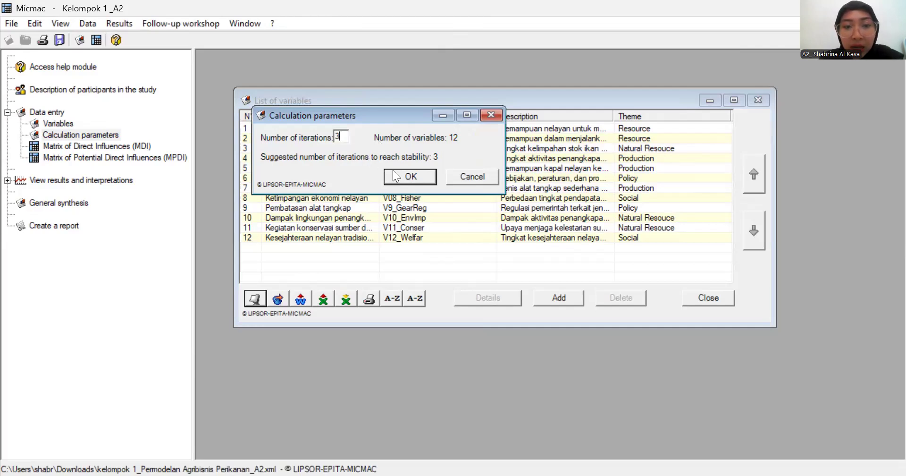
{"action": "left_click", "coordinate": [406, 178]}
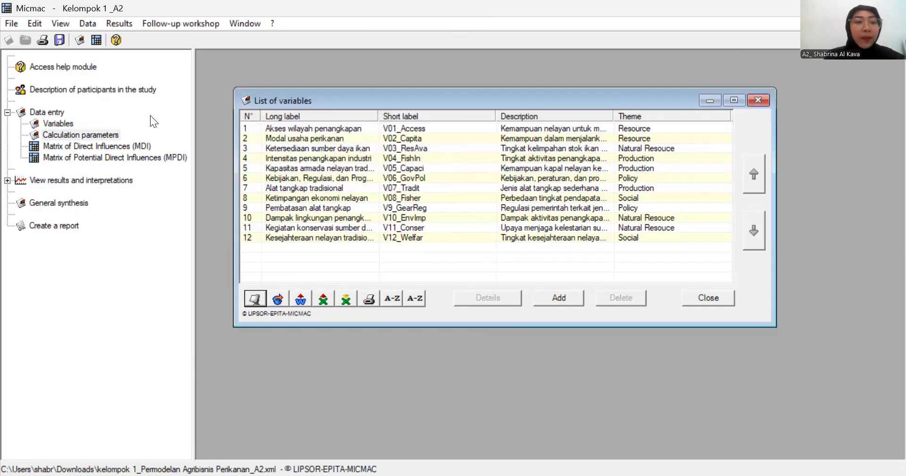
- Display the Matrix of Direct Influences maximized and set its column headings to the long label
{"action": "left_click", "coordinate": [111, 146]}
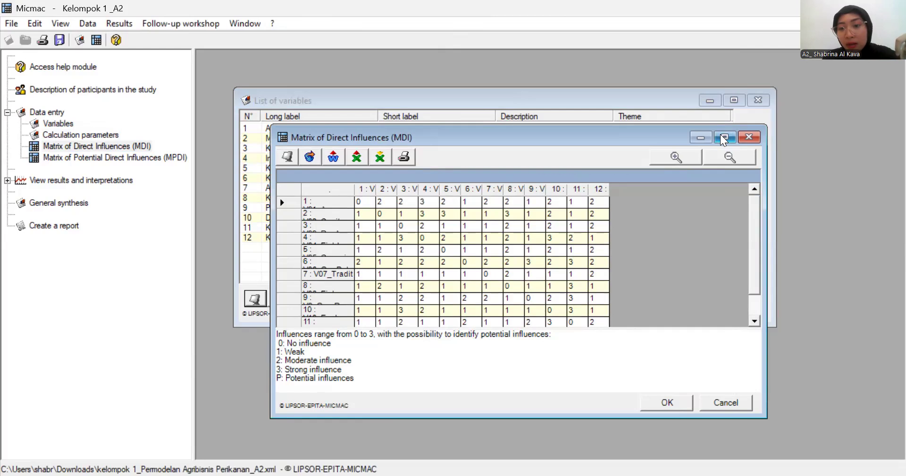
{"action": "double_click", "coordinate": [558, 138]}
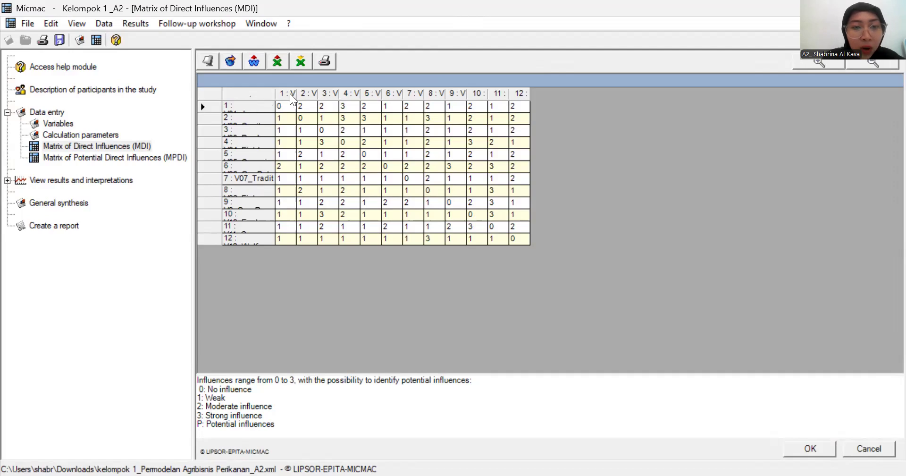
{"action": "mouse_move", "coordinate": [290, 93]}
{"action": "left_mouse_down"}
{"action": "mouse_move", "coordinate": [333, 93]}
{"action": "mouse_move", "coordinate": [307, 93]}
{"action": "left_mouse_up"}
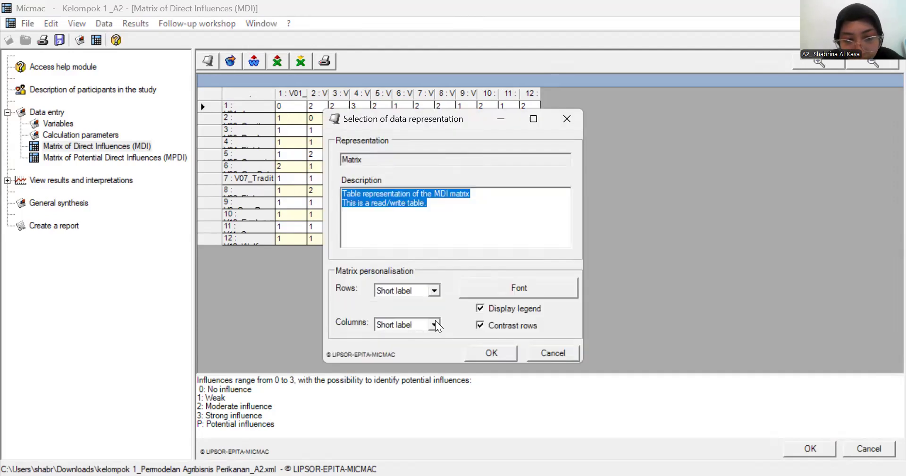
{"action": "left_click", "coordinate": [435, 321]}
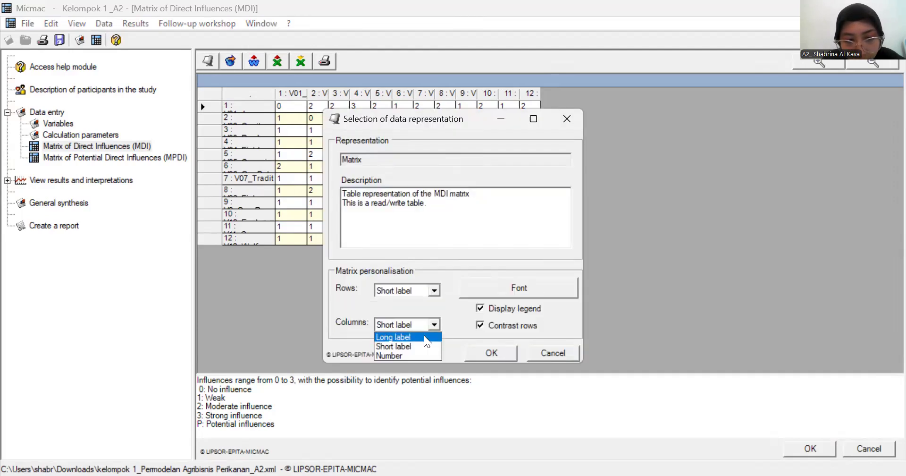
{"action": "left_click", "coordinate": [424, 336]}
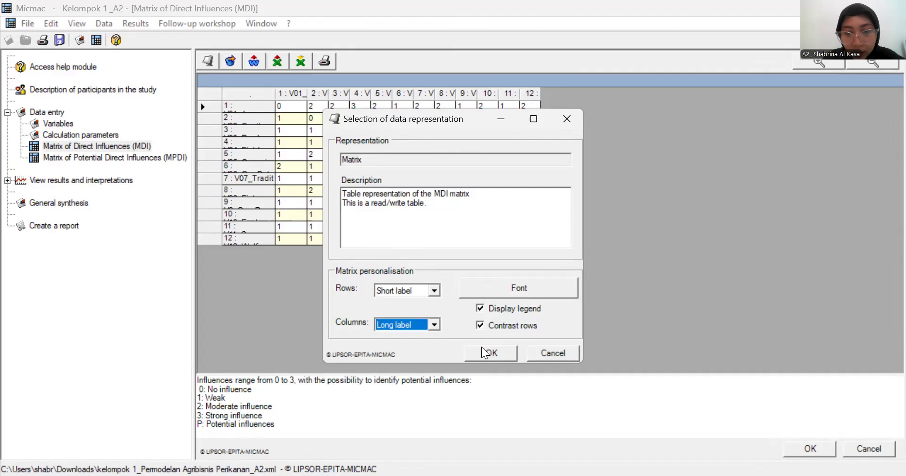
{"action": "key", "text": "Return"}
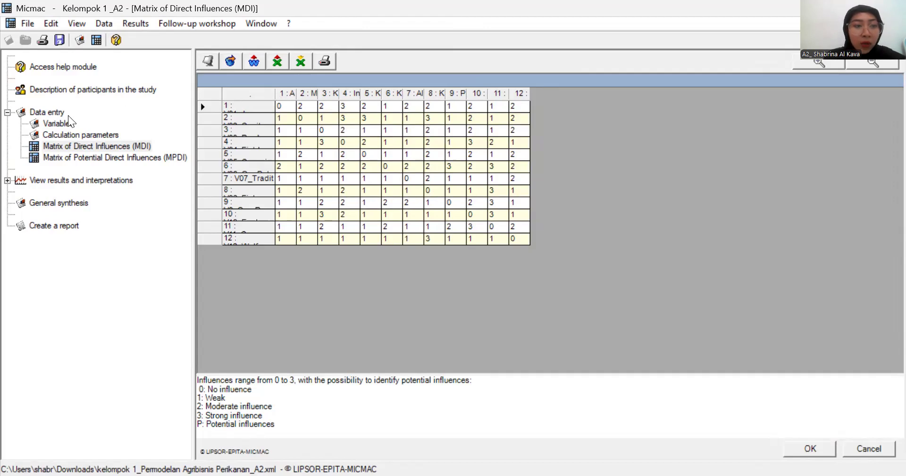
- Review the list of variables and the calculation parameters, leaving the parameters without changes
{"action": "left_click", "coordinate": [58, 123]}
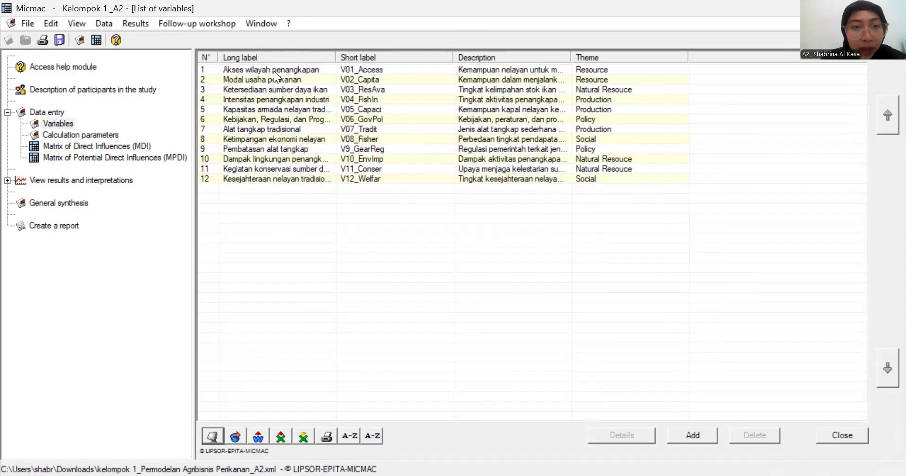
{"action": "left_click", "coordinate": [96, 134]}
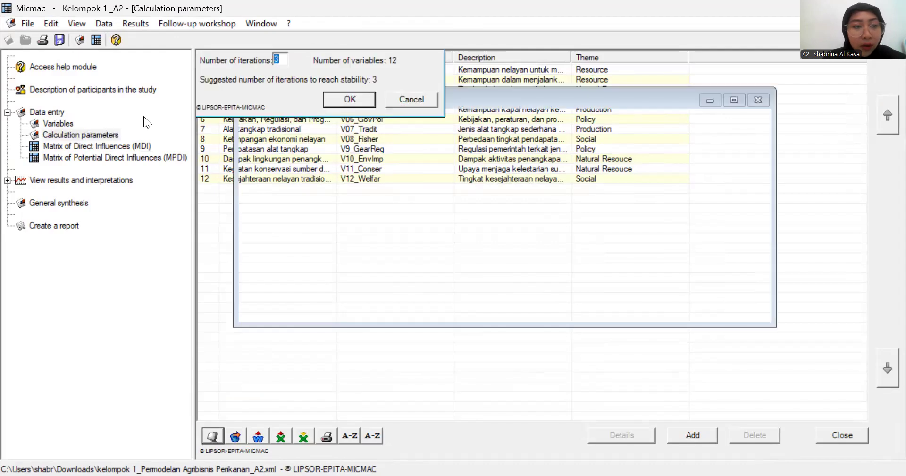
{"action": "left_click", "coordinate": [411, 102]}
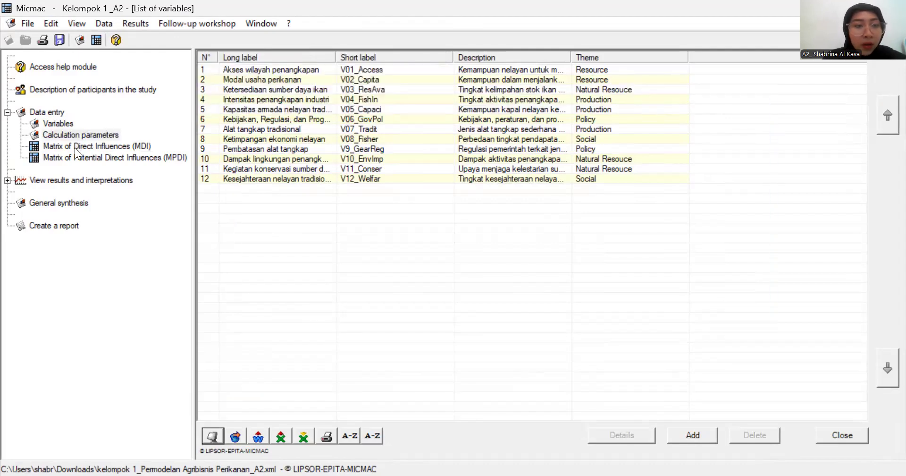
- Return to the Matrix of Direct Influences and examine the diagonal cells and the influence scores in the first four rows
{"action": "left_click", "coordinate": [98, 146]}
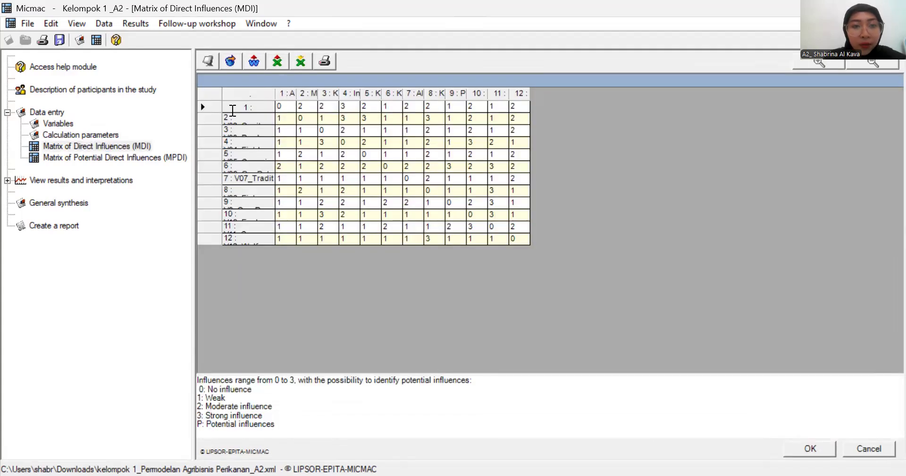
{"action": "left_click", "coordinate": [300, 105]}
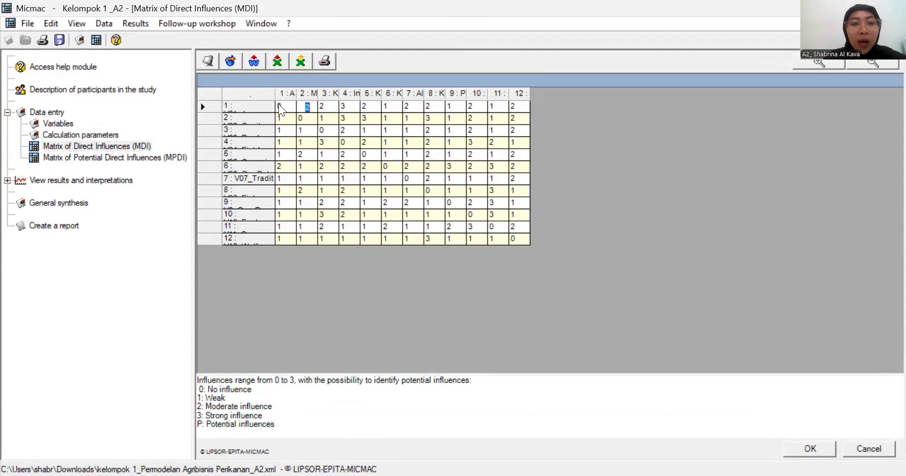
{"action": "left_click", "coordinate": [284, 105]}
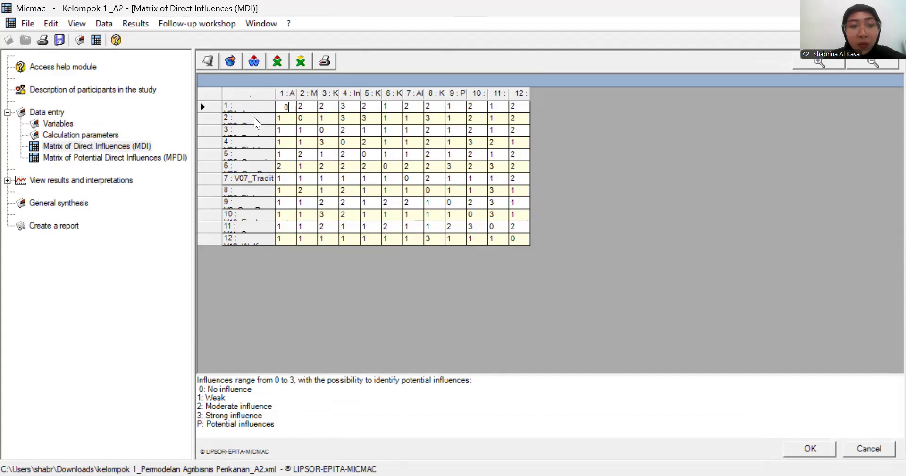
{"action": "left_click", "coordinate": [306, 115]}
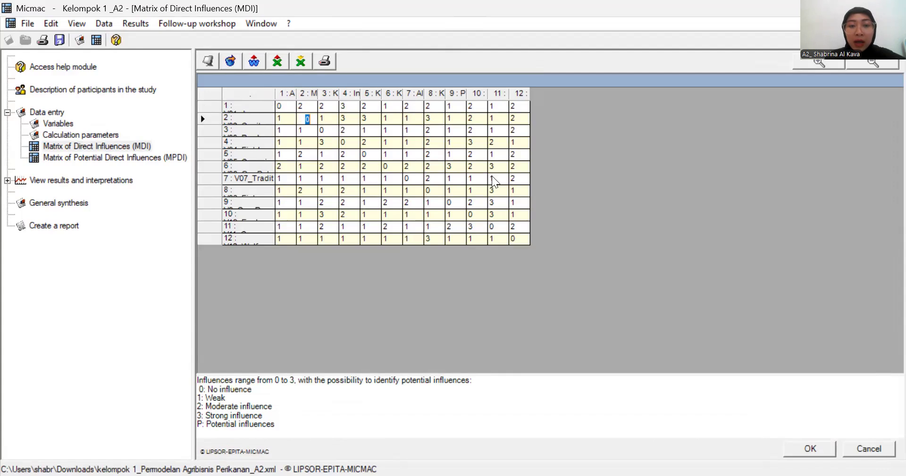
{"action": "left_click", "coordinate": [619, 231]}
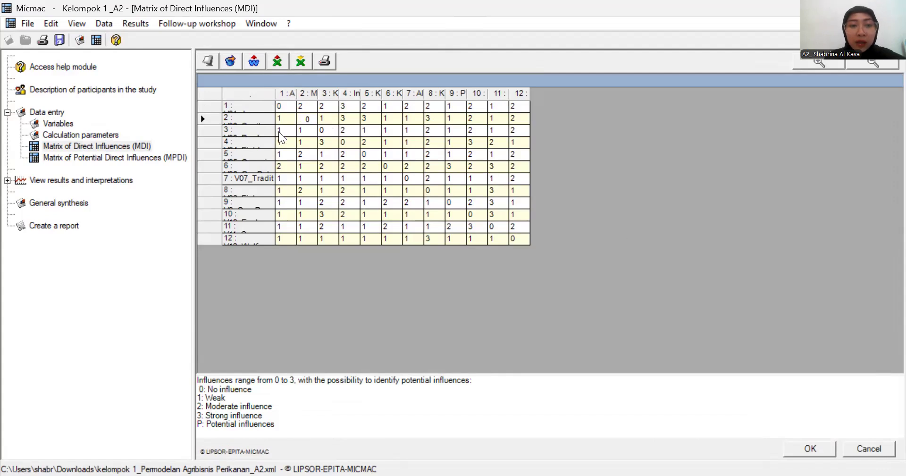
{"action": "left_click", "coordinate": [284, 142]}
{"action": "left_click", "coordinate": [300, 143]}
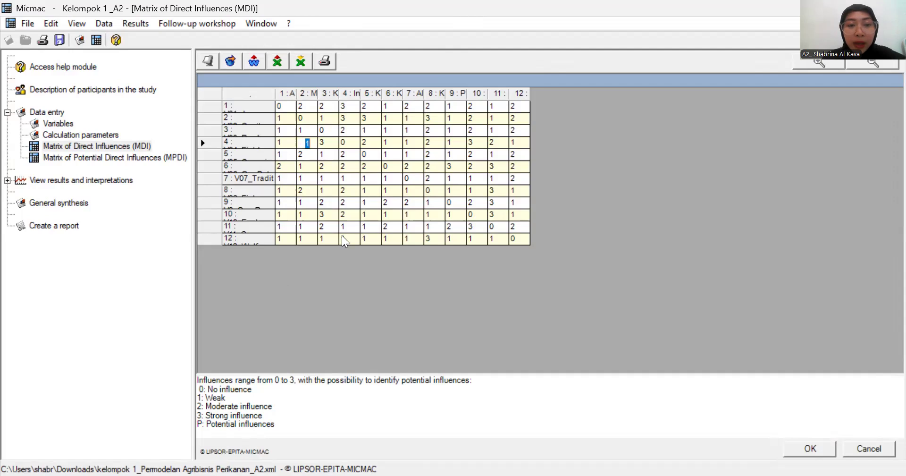
{"action": "left_click", "coordinate": [354, 257]}
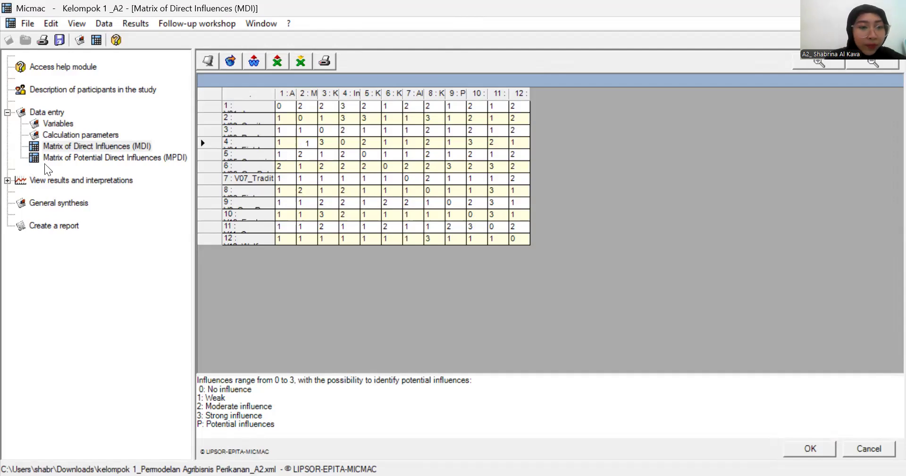
- Expand the results calculated from MDI and display the matrix characteristics
{"action": "left_click", "coordinate": [7, 181]}
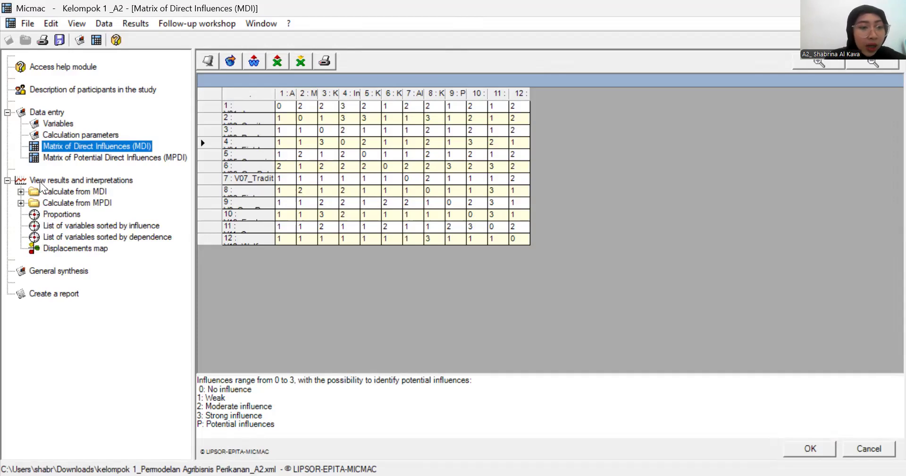
{"action": "double_click", "coordinate": [90, 192]}
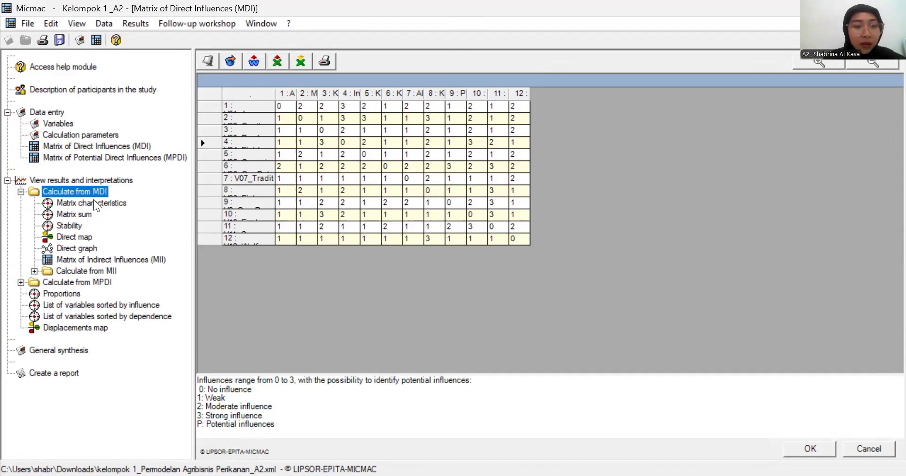
{"action": "double_click", "coordinate": [90, 202]}
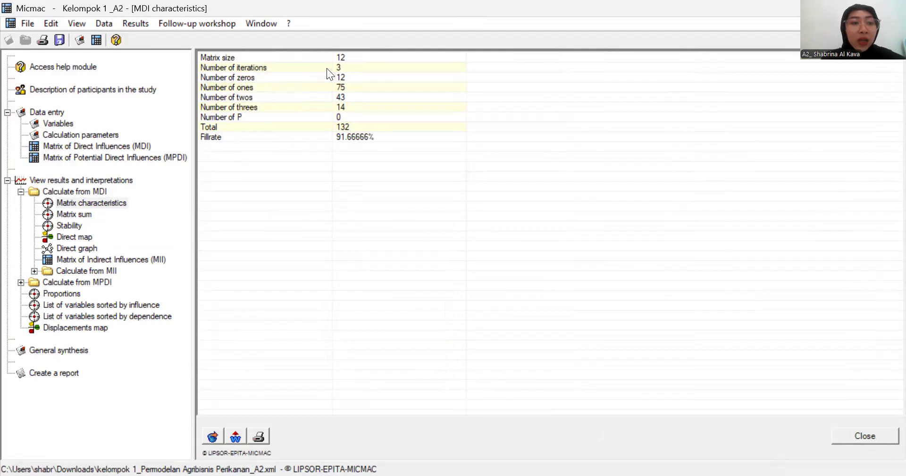
- Check the number of iterations in the calculation parameters and the scores in the Matrix of Direct Influences
{"action": "left_click", "coordinate": [95, 136]}
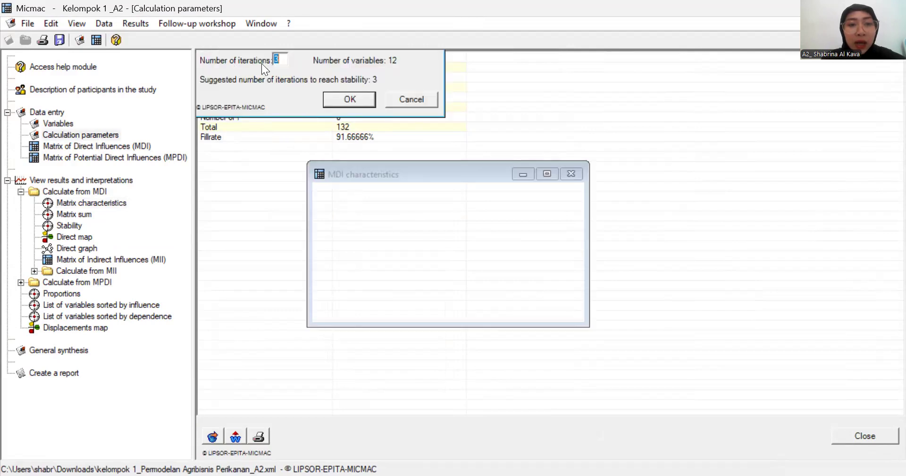
{"action": "left_click", "coordinate": [348, 95]}
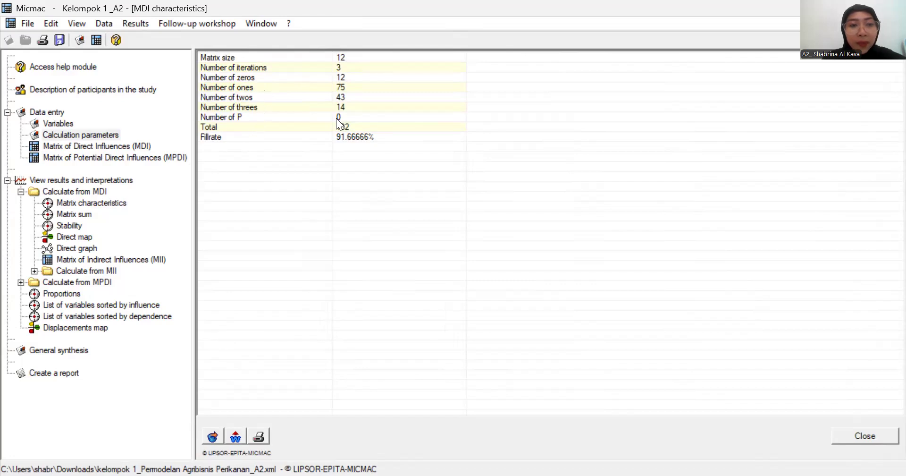
{"action": "double_click", "coordinate": [124, 146]}
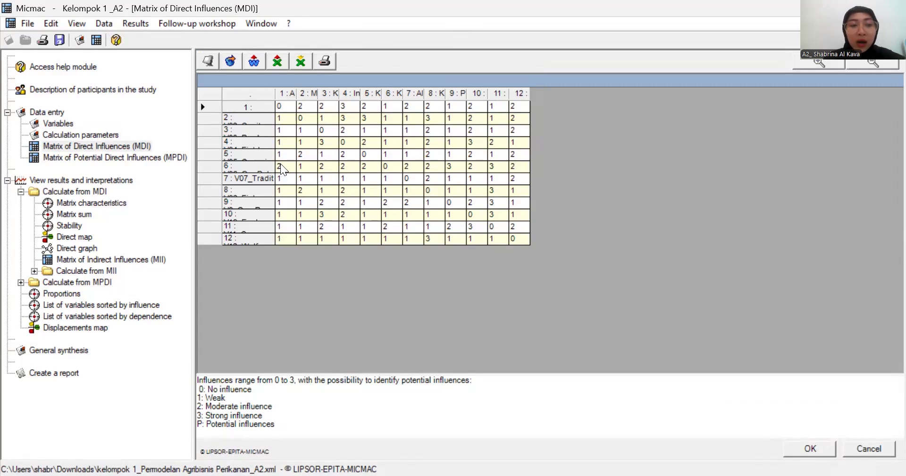
- Review the MDI matrix characteristics, the row and column sums, and the stability per iteration
{"action": "double_click", "coordinate": [116, 205]}
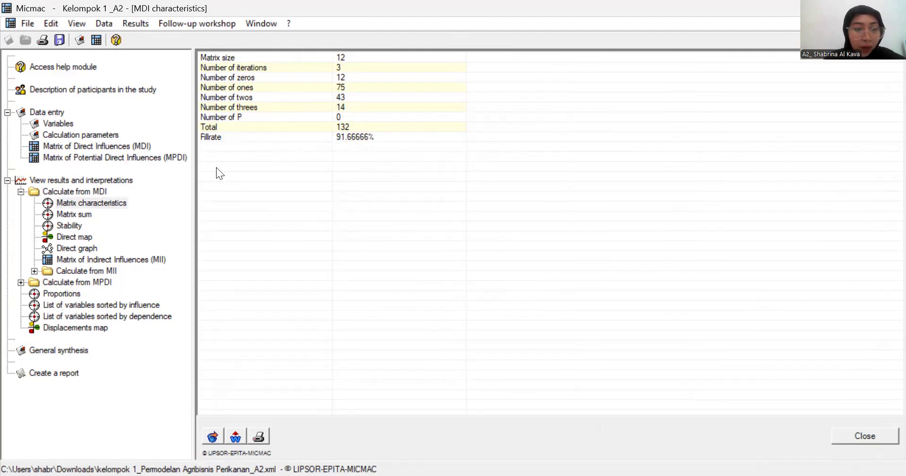
{"action": "left_click", "coordinate": [75, 214]}
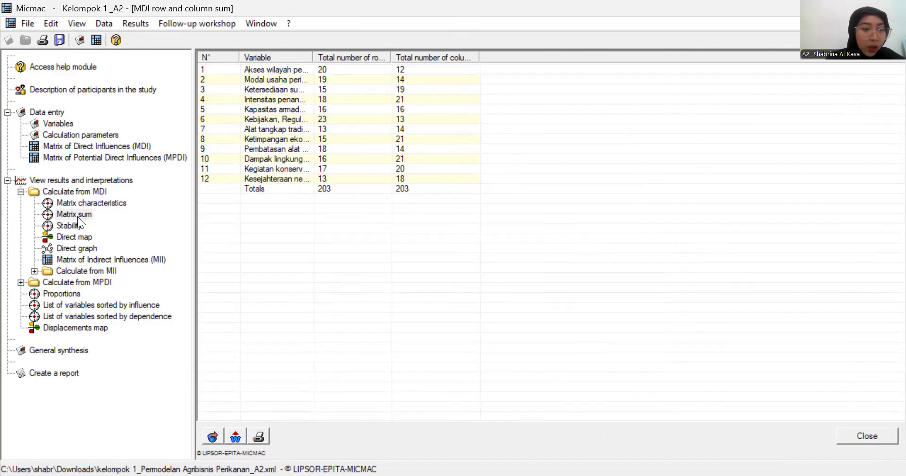
{"action": "left_click", "coordinate": [63, 226]}
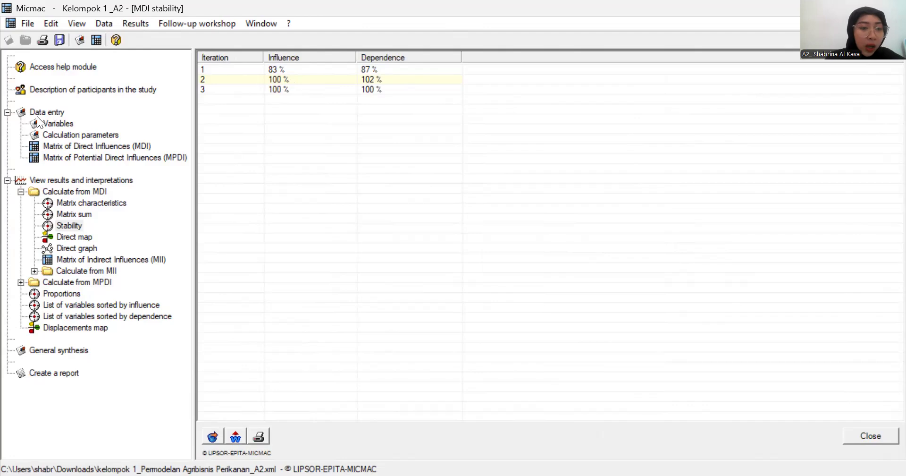
- Display the direct influence/dependence map and examine the positions of V06_GovPol, V12_Welfar, V9_GearReg and V07_Tradit
{"action": "double_click", "coordinate": [65, 235]}
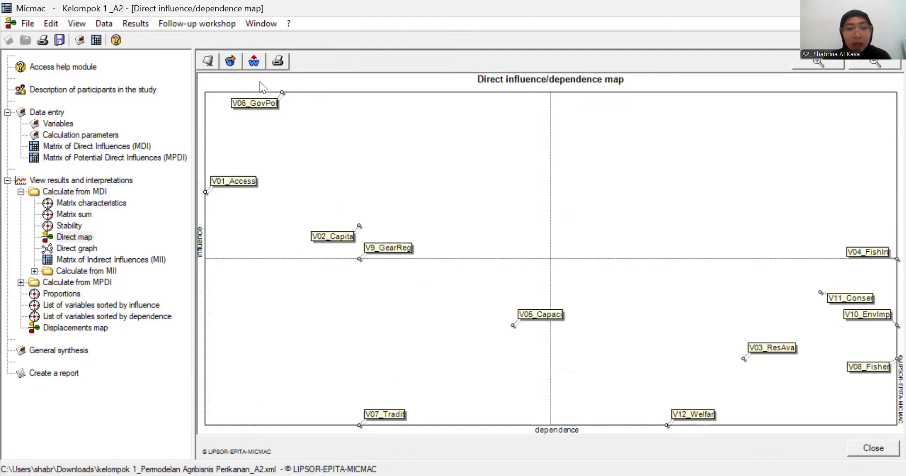
{"action": "left_click", "coordinate": [245, 103]}
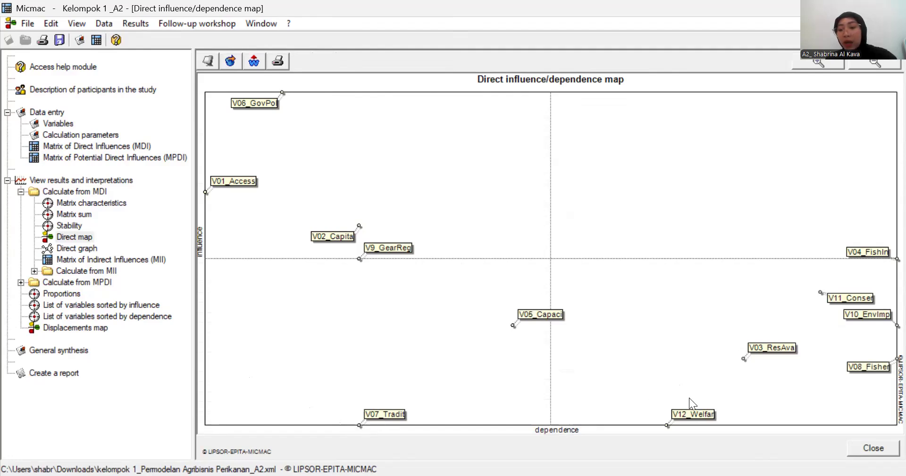
{"action": "left_click", "coordinate": [708, 416]}
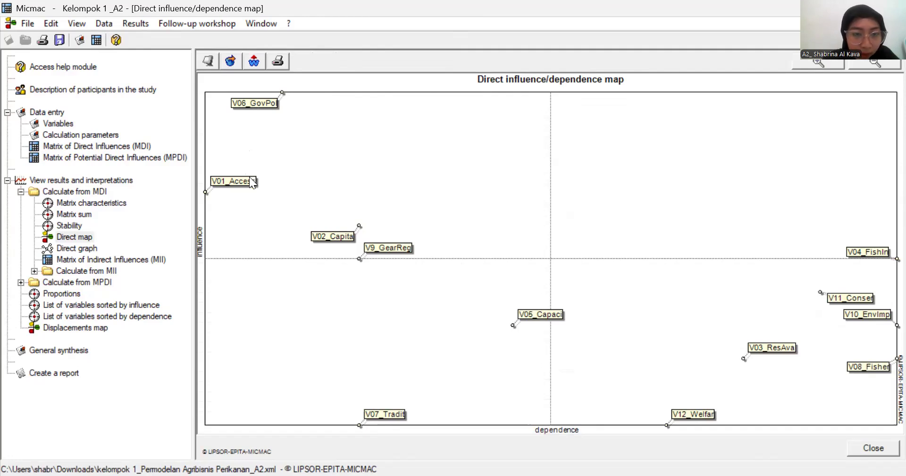
{"action": "left_click", "coordinate": [401, 245]}
{"action": "left_click", "coordinate": [400, 242]}
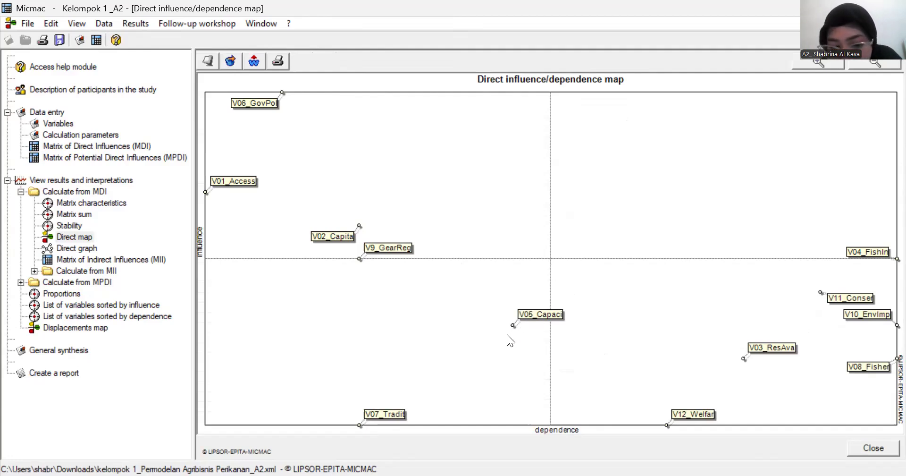
{"action": "left_click", "coordinate": [377, 413]}
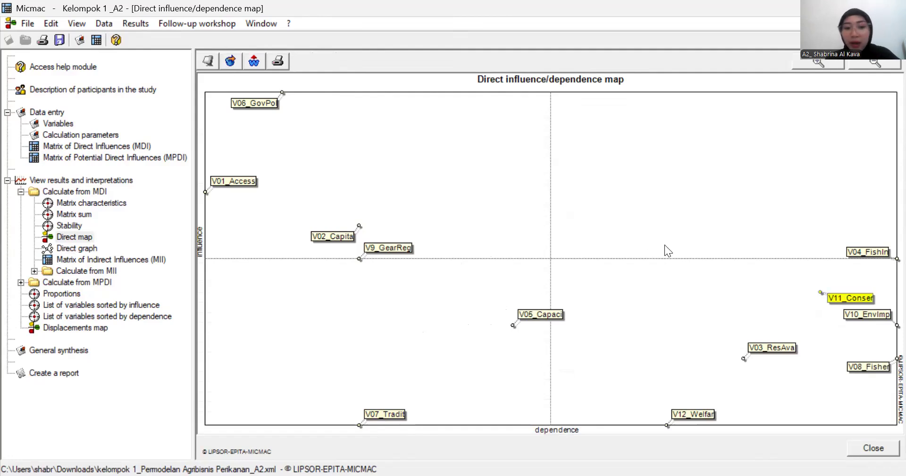
- Display the direct influence graph and set its percentage of shown influences to 100%
{"action": "left_click", "coordinate": [74, 248]}
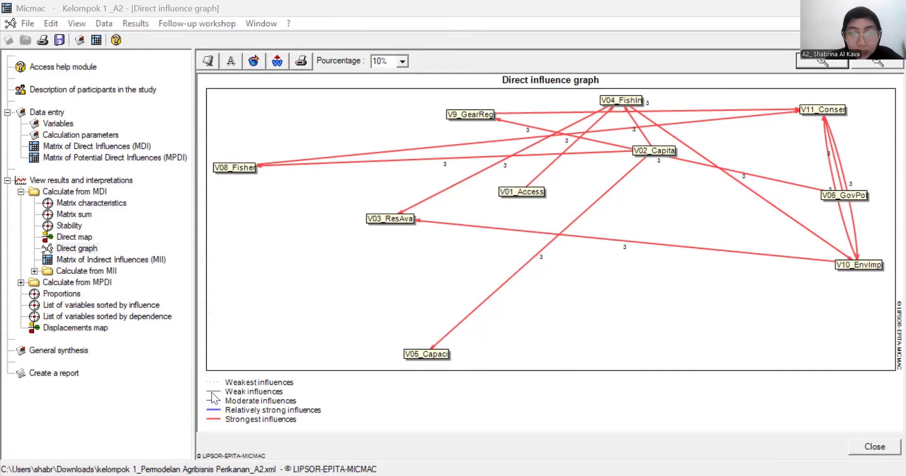
{"action": "left_click", "coordinate": [402, 61]}
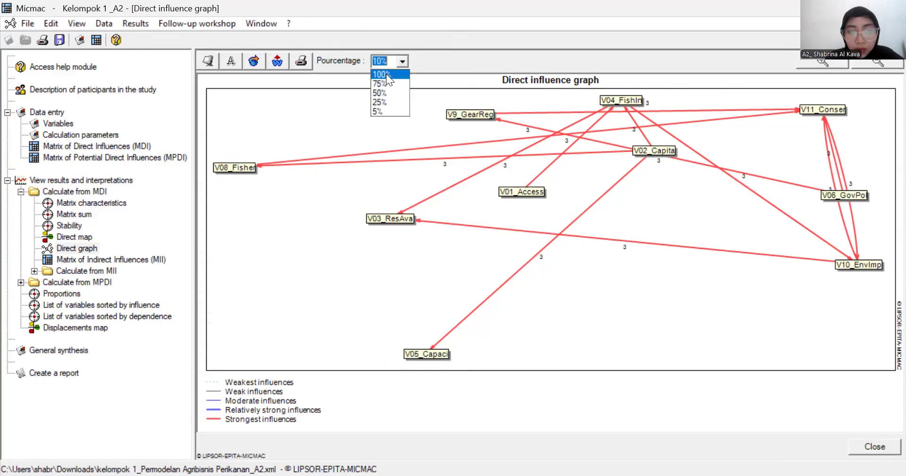
{"action": "left_click", "coordinate": [401, 72]}
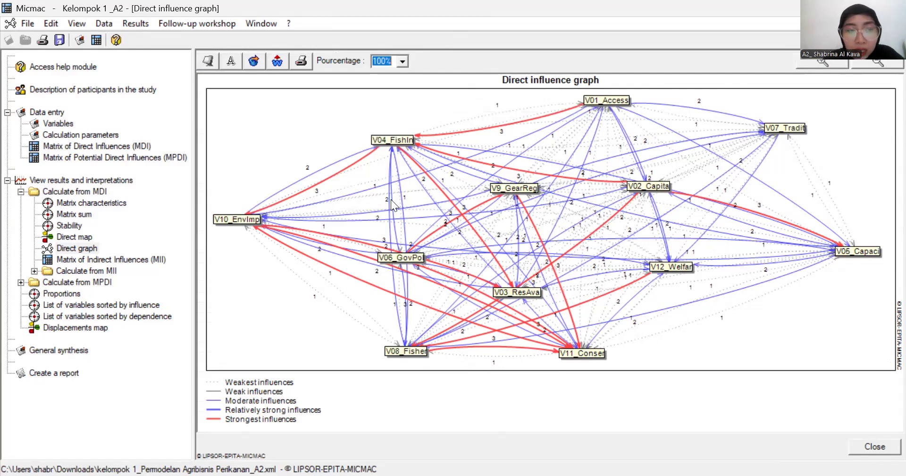
- Examine the influence links of V04_FishIn, V11_Conser and V12_Welfar in the direct influence graph
{"action": "left_click", "coordinate": [380, 143]}
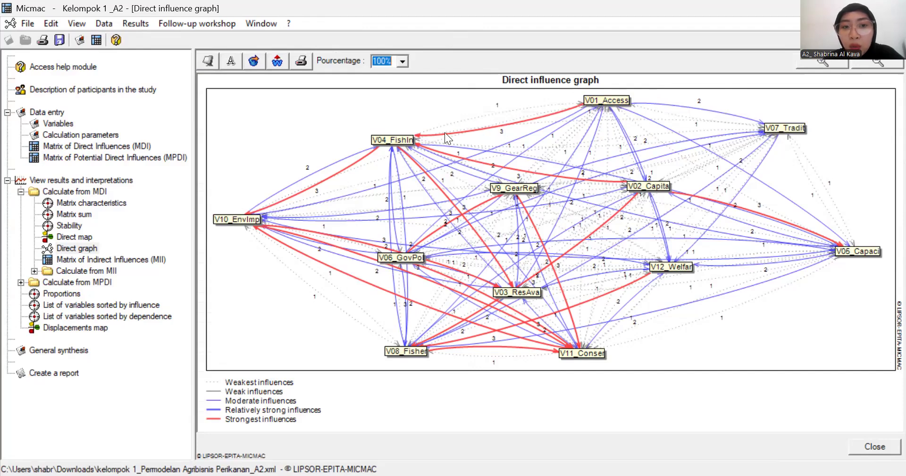
{"action": "left_click", "coordinate": [407, 141]}
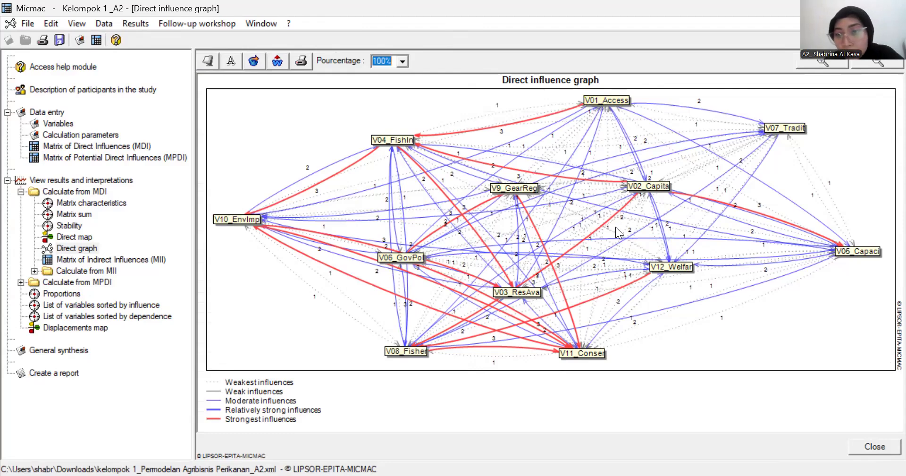
{"action": "left_click", "coordinate": [585, 352]}
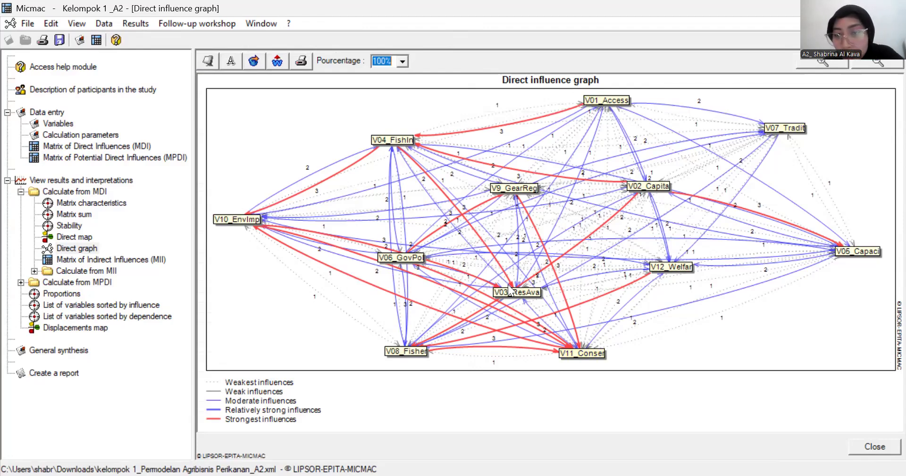
{"action": "left_click", "coordinate": [656, 268]}
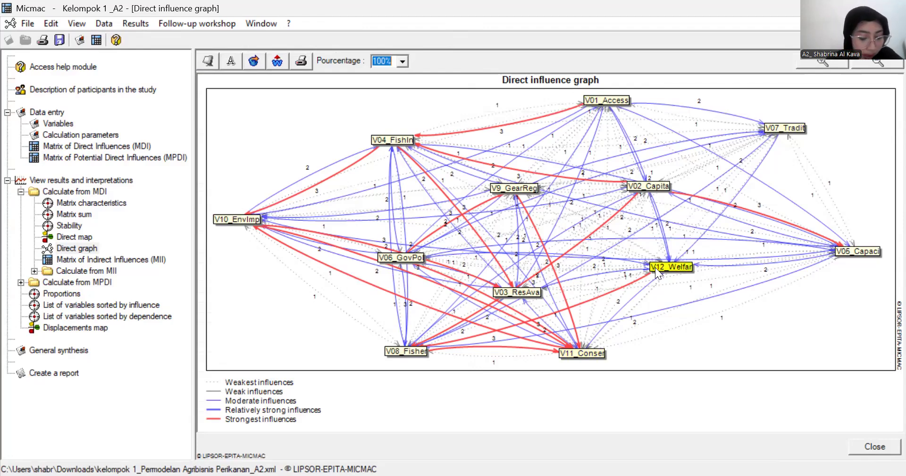